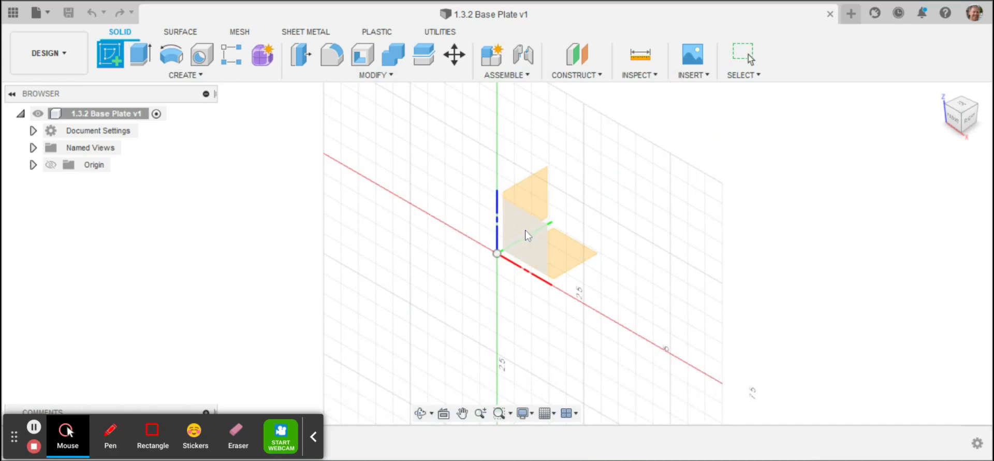
- Start a sketch on the front (XZ) plane and draw a rectangle about 5.37 by 3.47 in with one corner at the origin
click(527, 235)
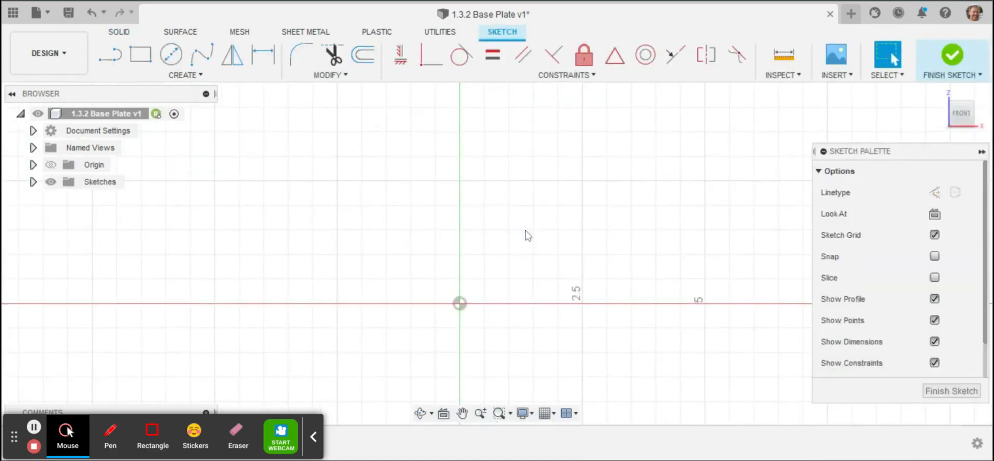
click(140, 54)
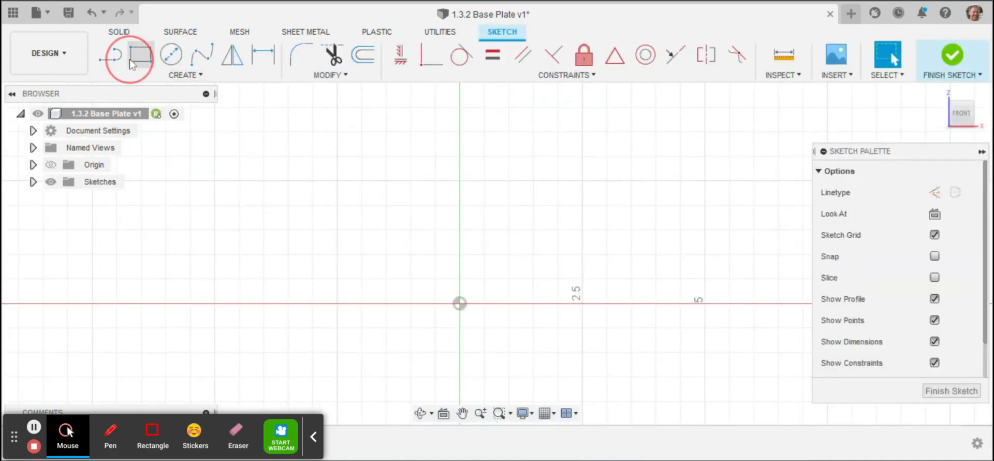
click(459, 304)
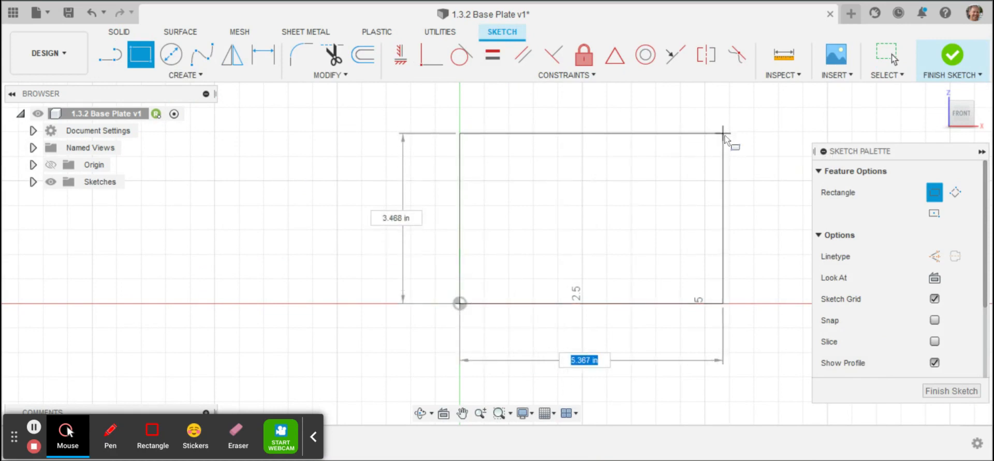
click(724, 136)
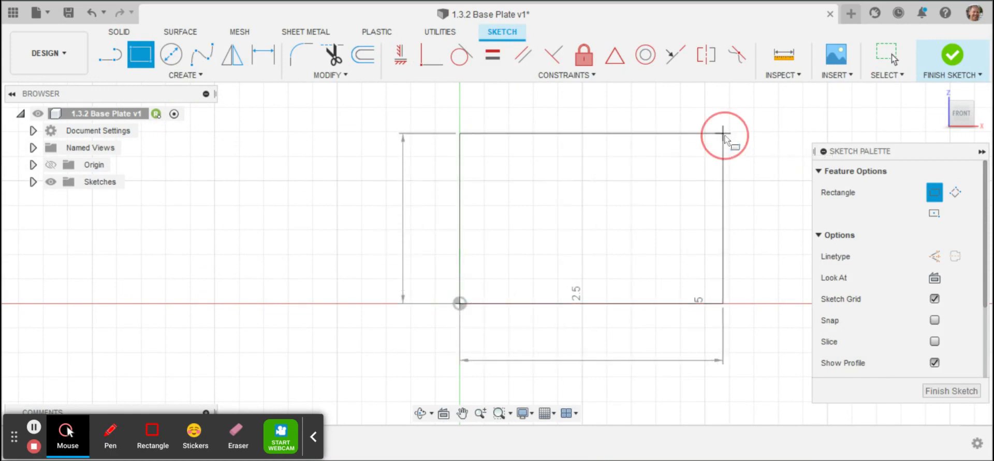
- Dimension the rectangle's width and height to 4.25 in each
key(d)
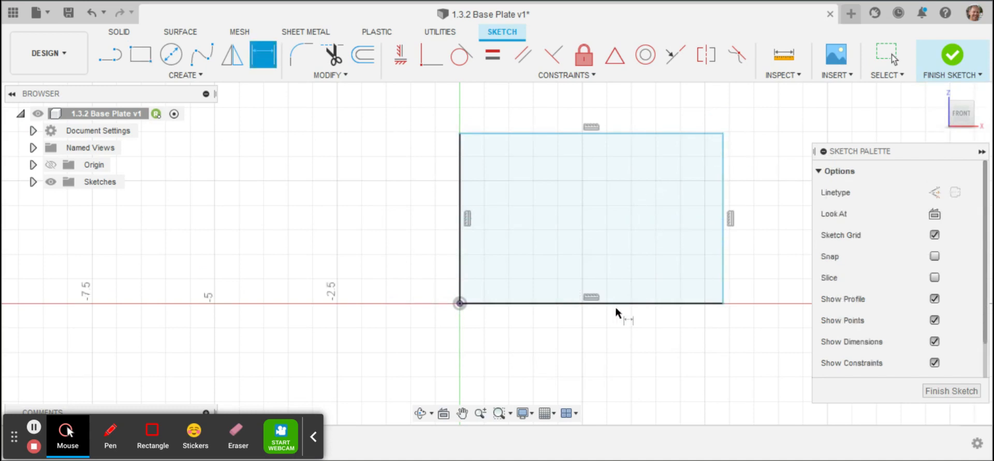
click(619, 309)
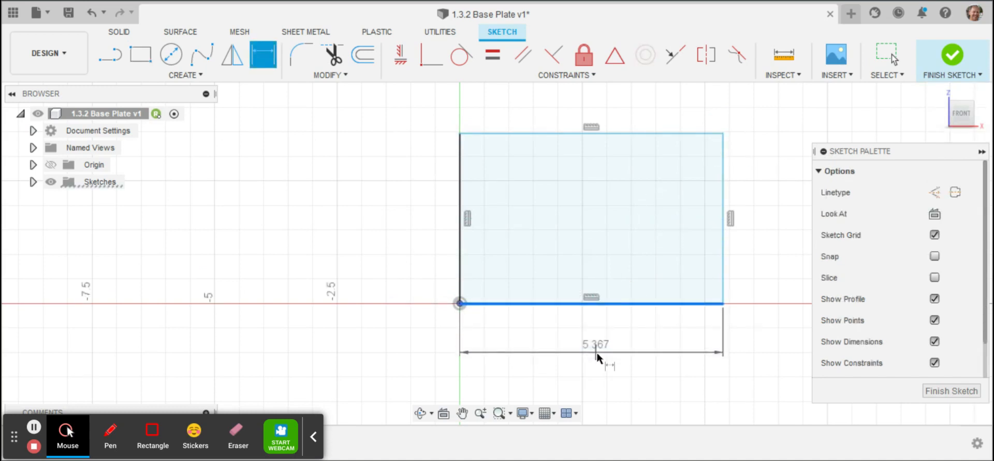
click(598, 354)
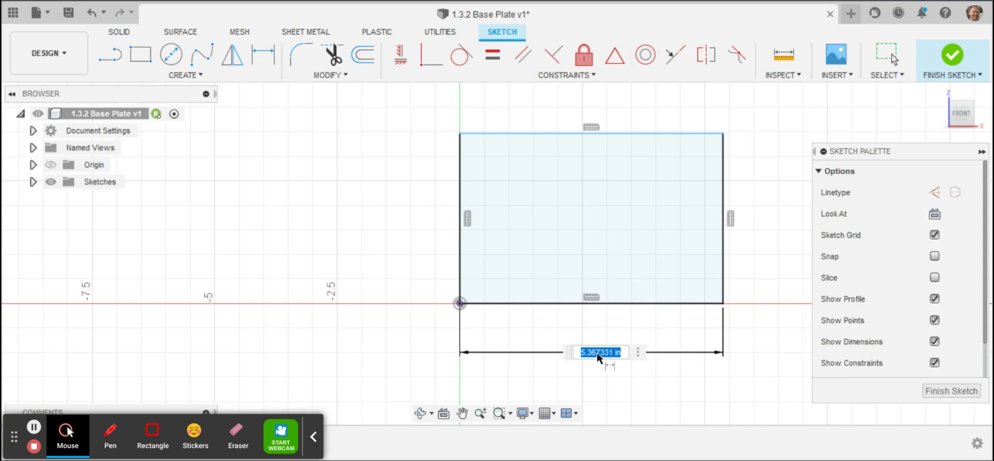
text(4.25)
key(Return)
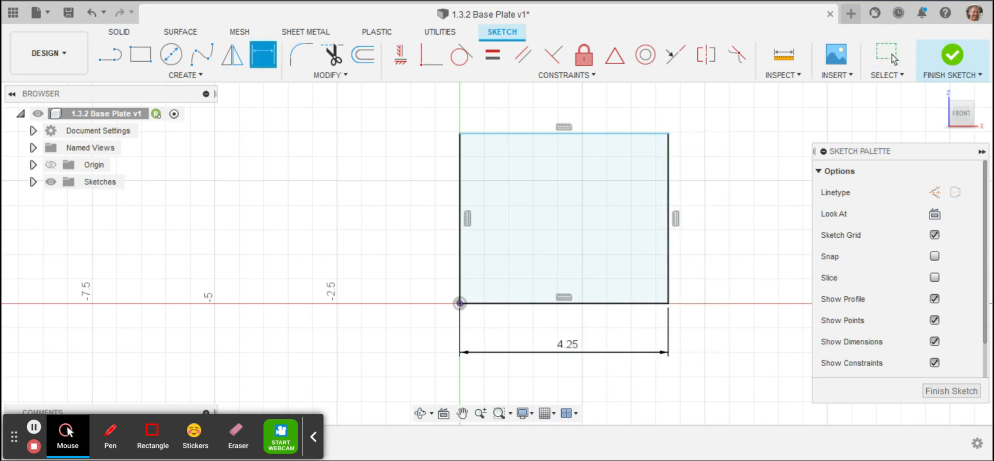
click(460, 270)
click(390, 264)
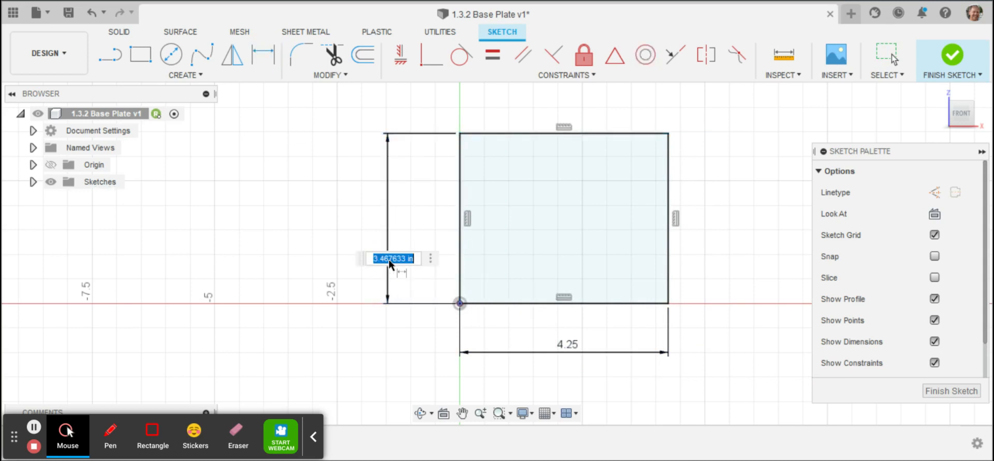
text(4.25)
key(Return)
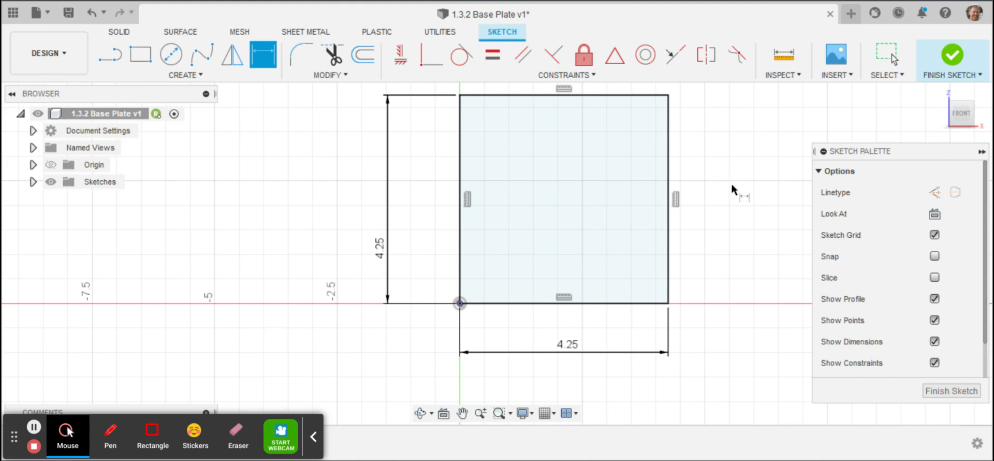
- Extrude the square profile 0.24 in as a new body
key(e)
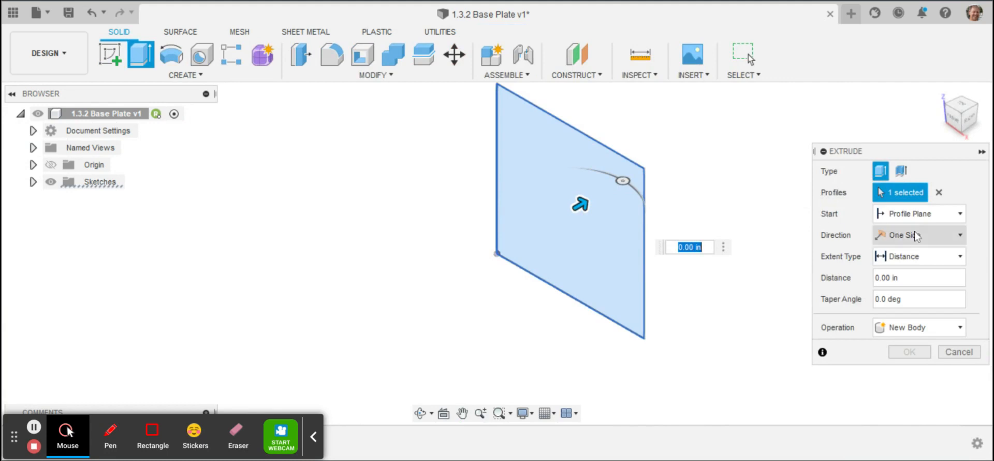
drag(904, 280, 836, 285)
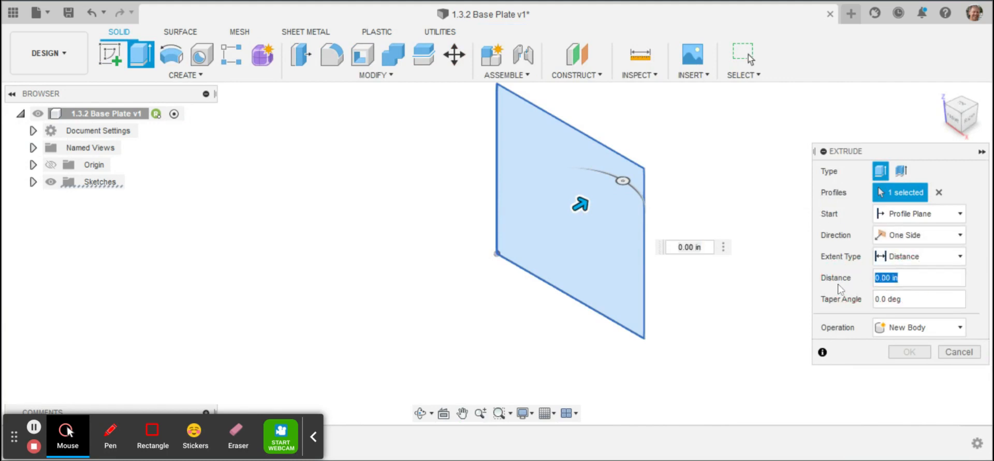
key(BackSpace)
text(.24)
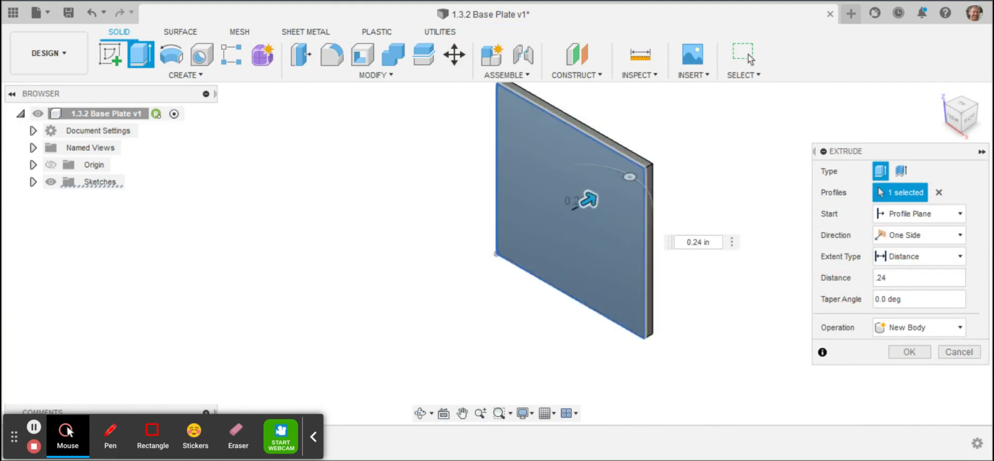
key(Return)
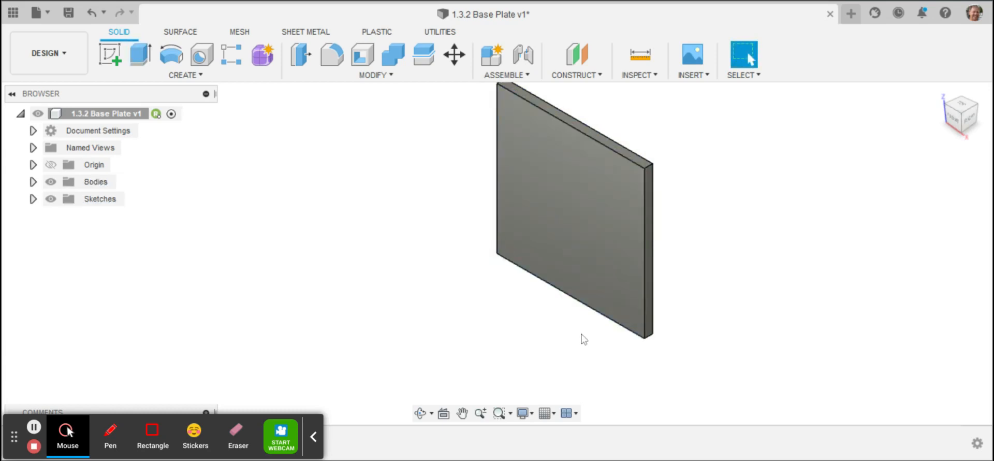
- Create a sketch on the plate's front face and draw a rectangle about 1.4 by 1.45 in near its lower-left corner
click(579, 245)
right_click(578, 243)
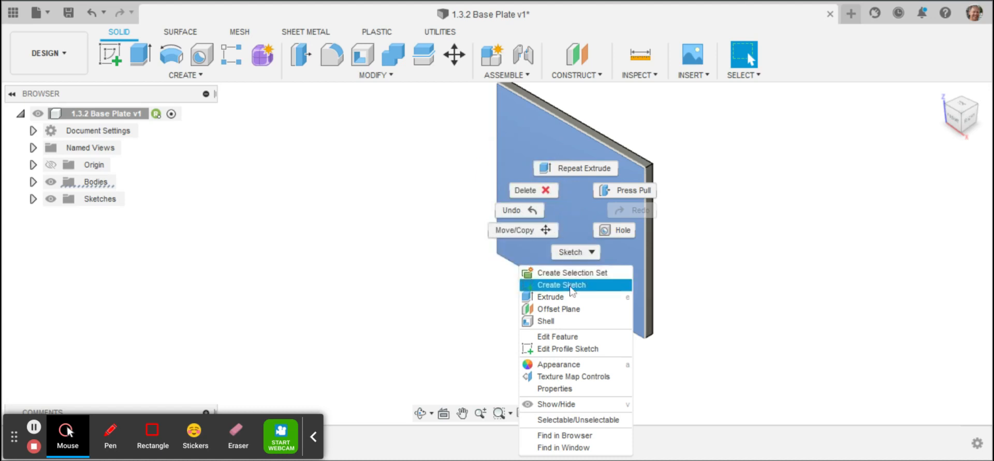
click(570, 285)
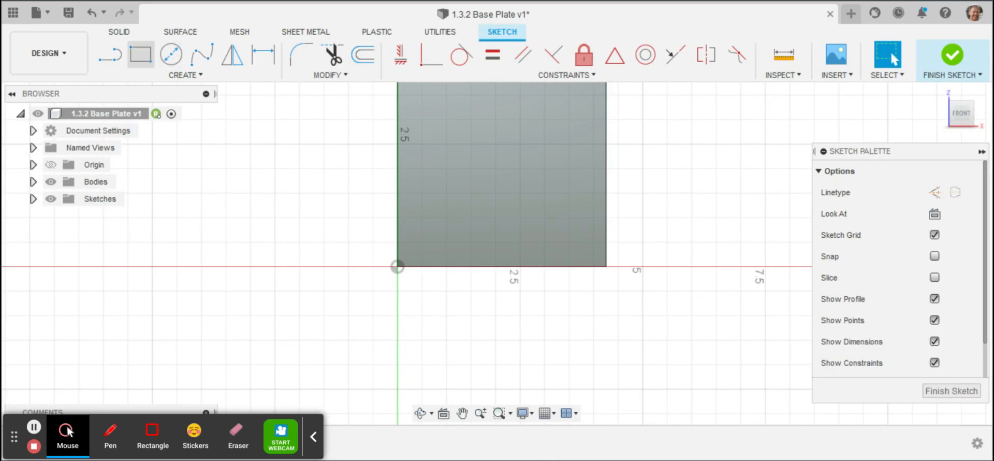
click(140, 54)
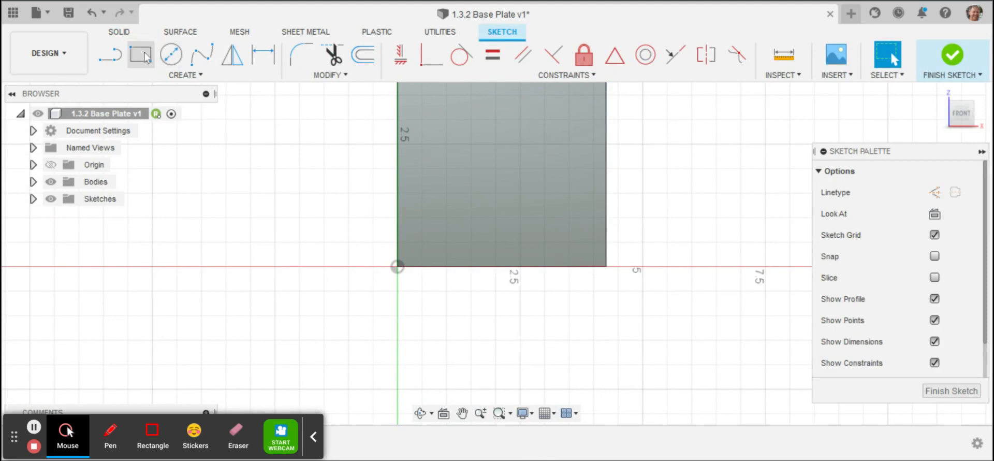
click(424, 244)
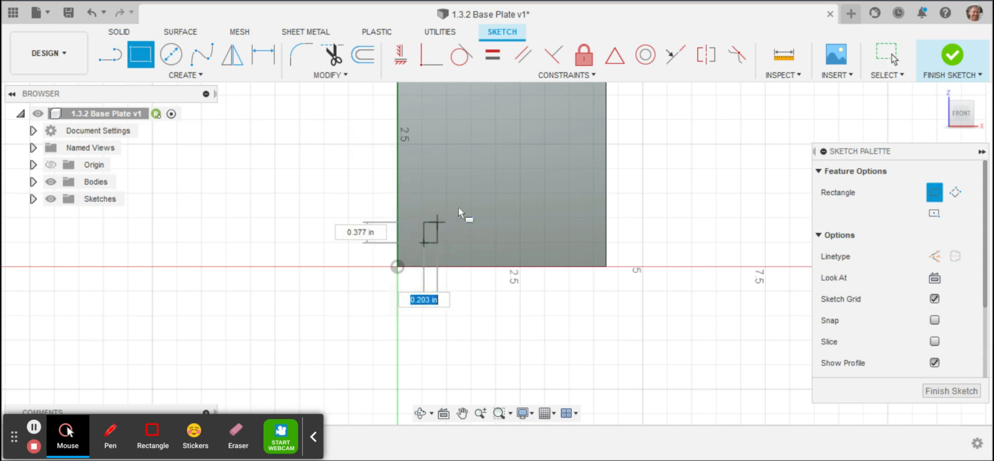
click(494, 173)
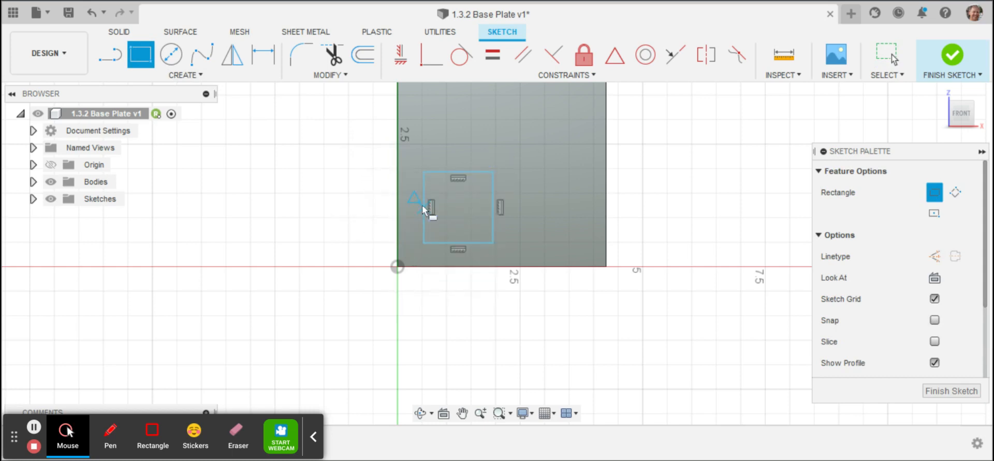
- Dimension the small rectangle's left side 0.406 in from the plate's left edge
key(d)
click(399, 214)
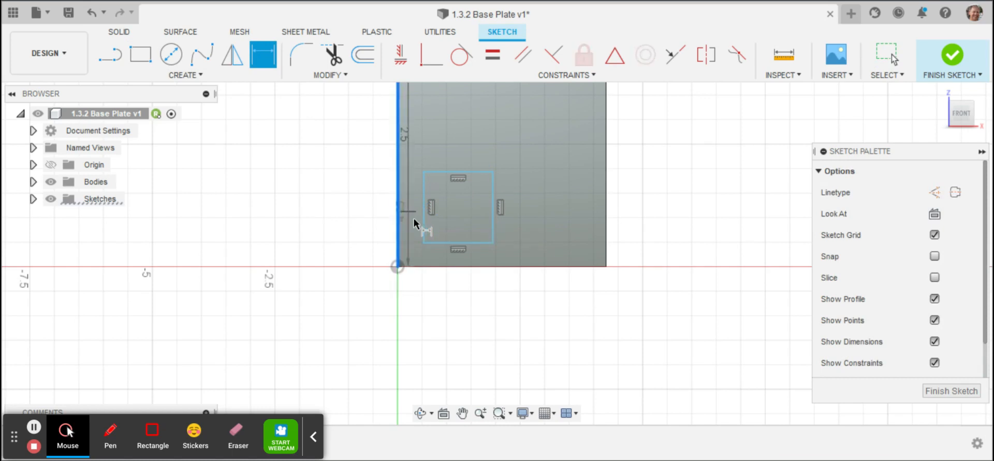
click(425, 226)
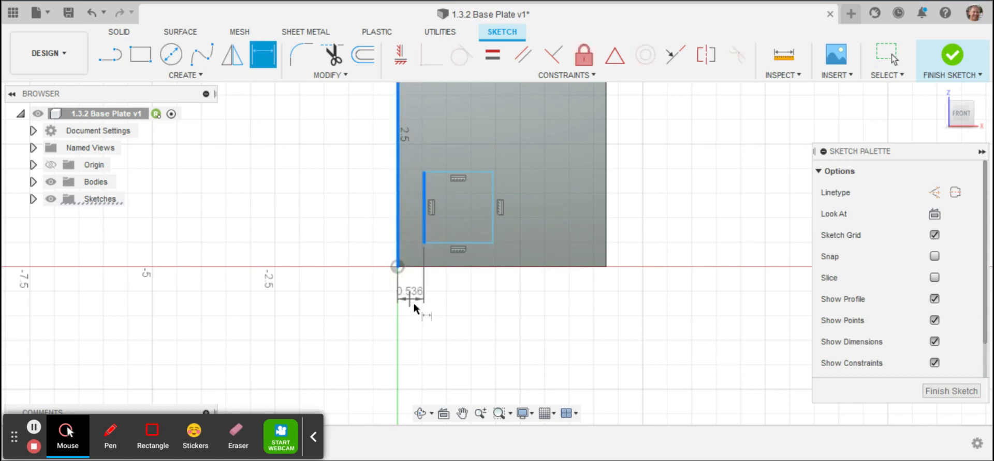
click(415, 300)
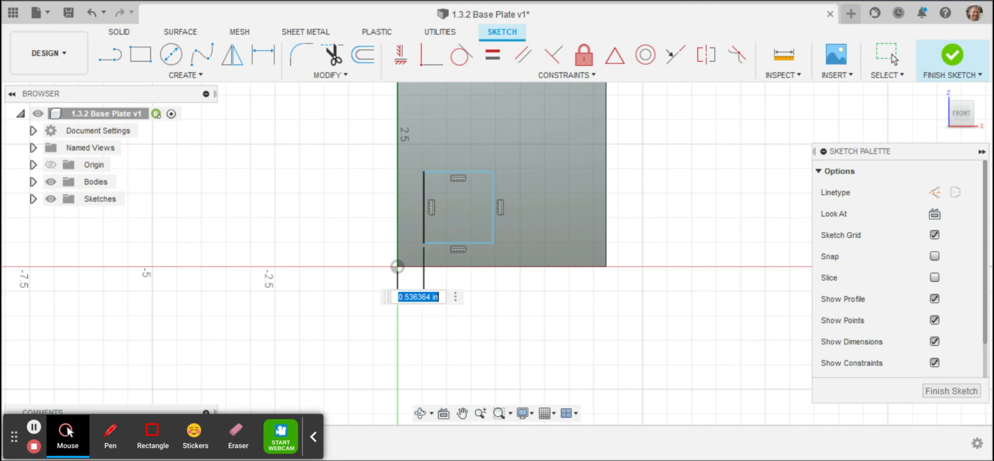
key(BackSpace)
text(.406)
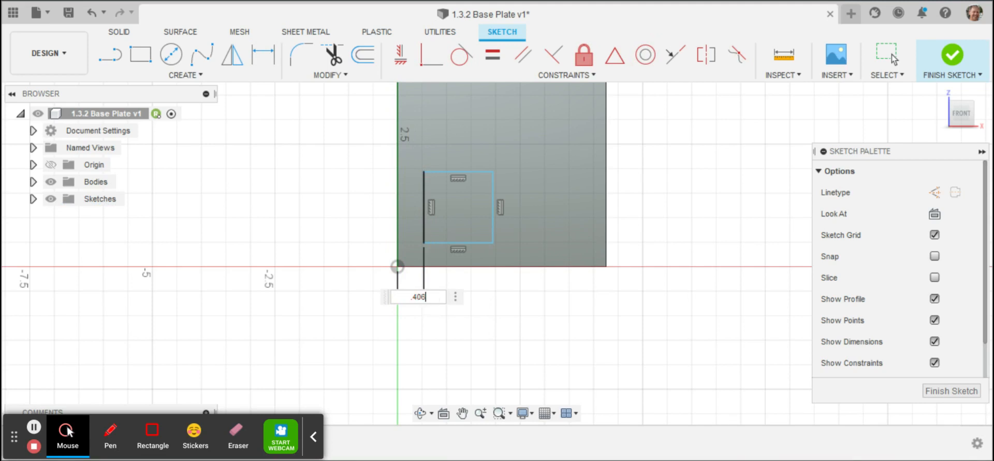
key(Return)
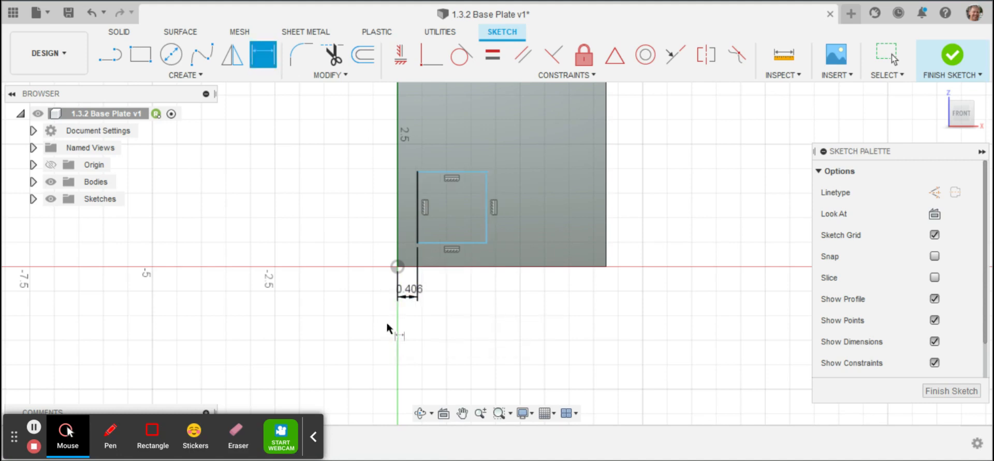
- Dimension the small rectangle's lower side 0.406 in from the plate's bottom edge
click(464, 246)
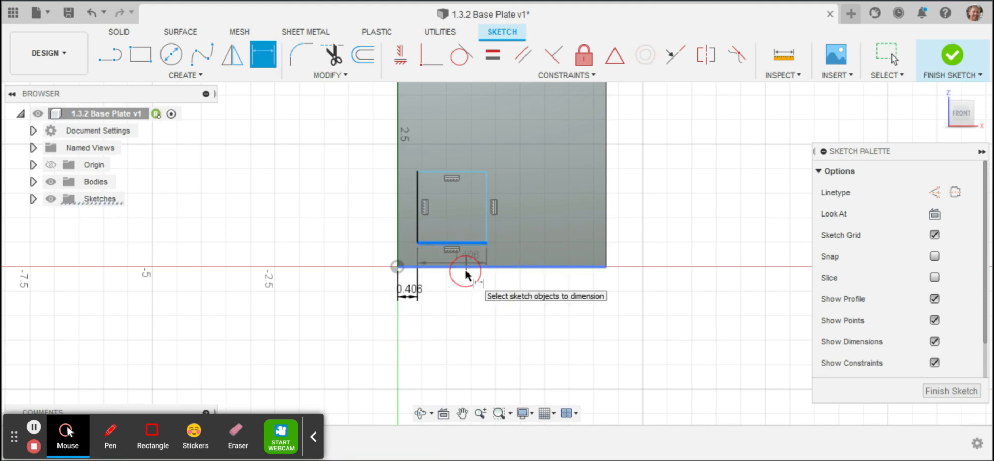
click(466, 267)
click(324, 252)
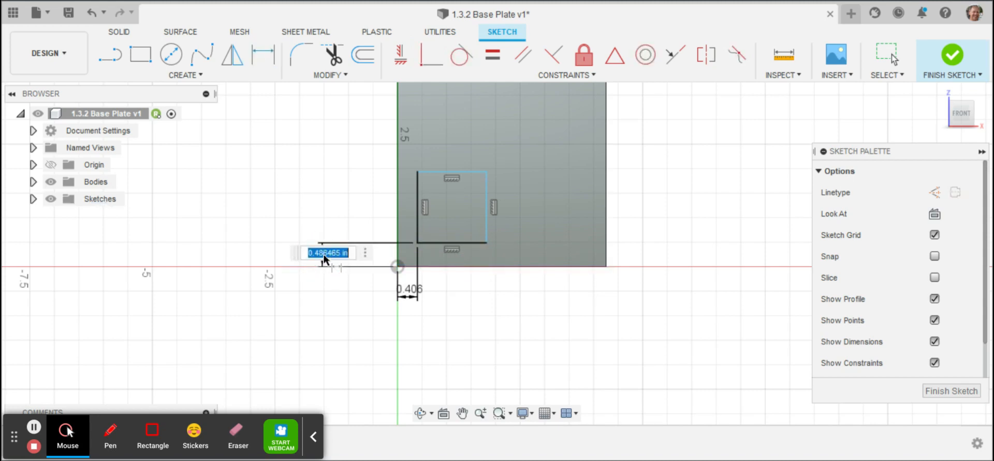
text(.406)
key(Return)
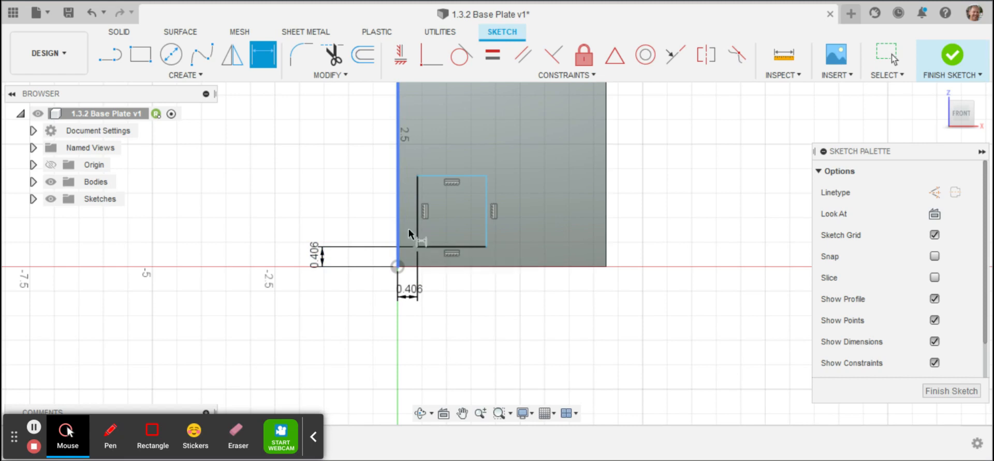
- Set the small rectangle's width and height to 1.25 in each
click(452, 247)
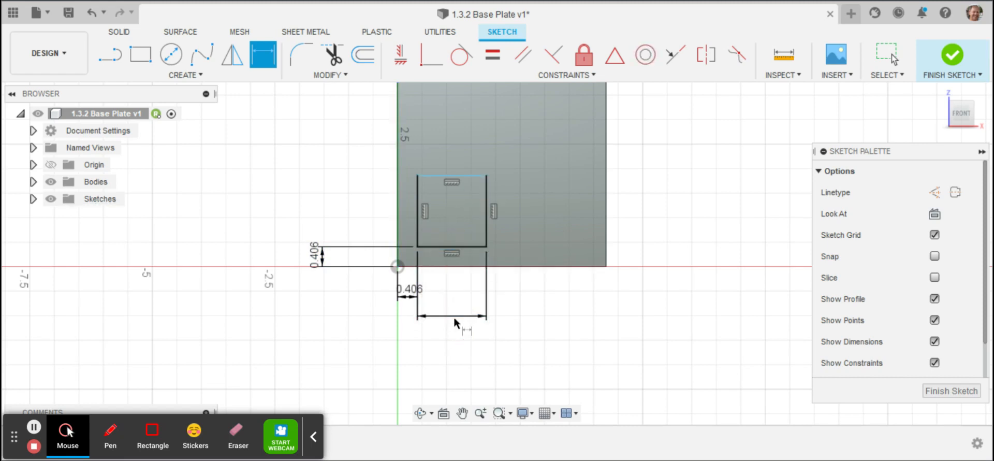
click(455, 323)
text(1.25)
key(Return)
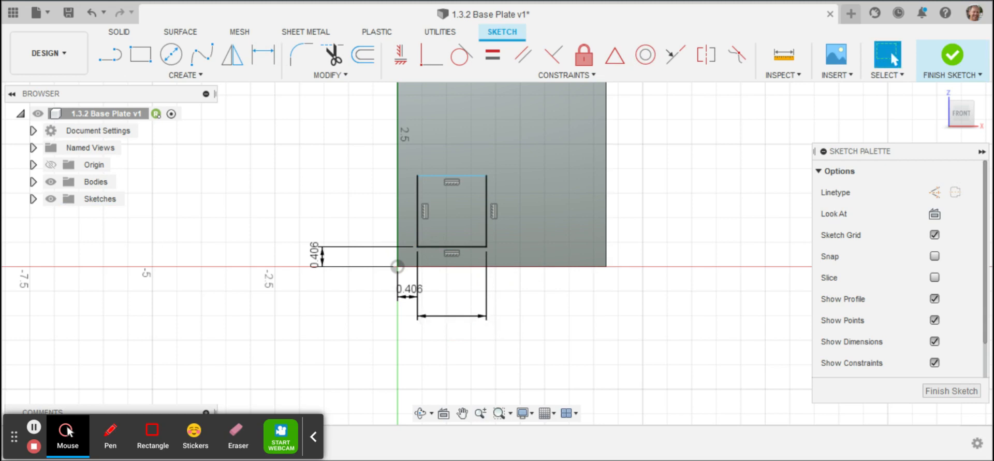
click(418, 210)
click(334, 213)
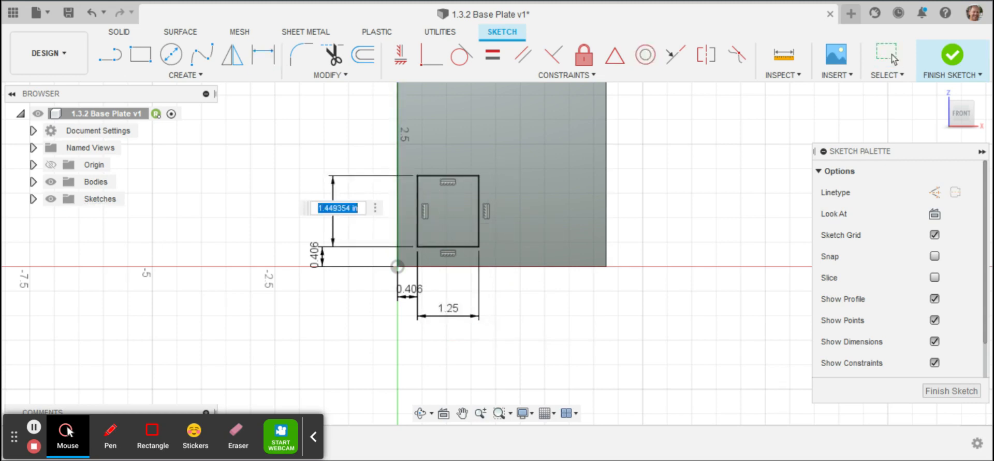
text(1.)
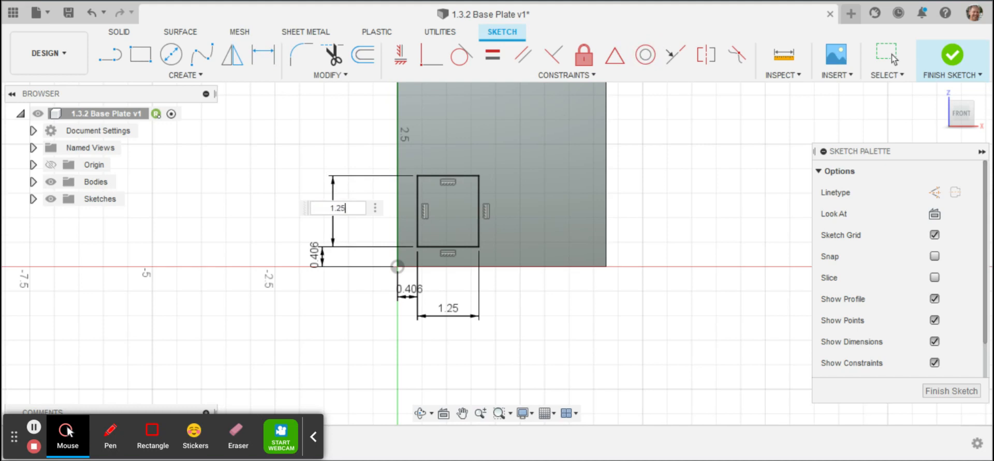
text(25)
key(Return)
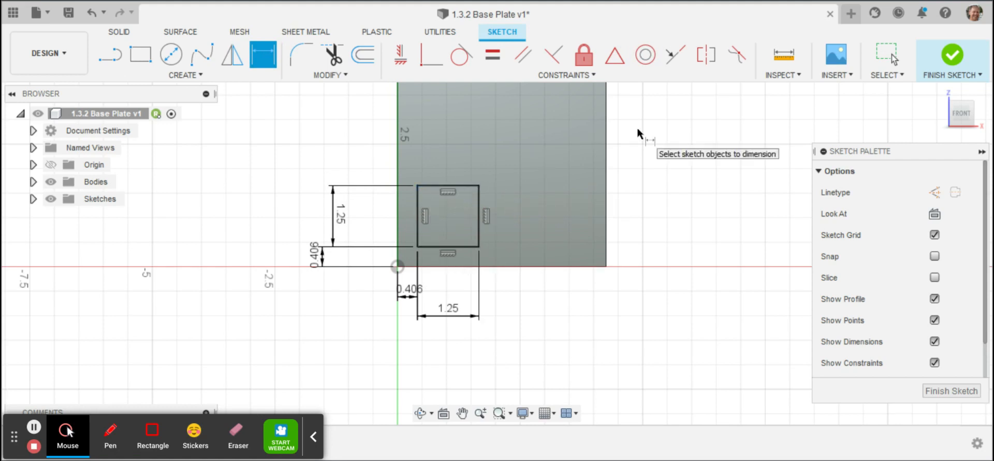
- Cut the 1.25 in square profile through the whole plate using Extrude with the All extent
key(e)
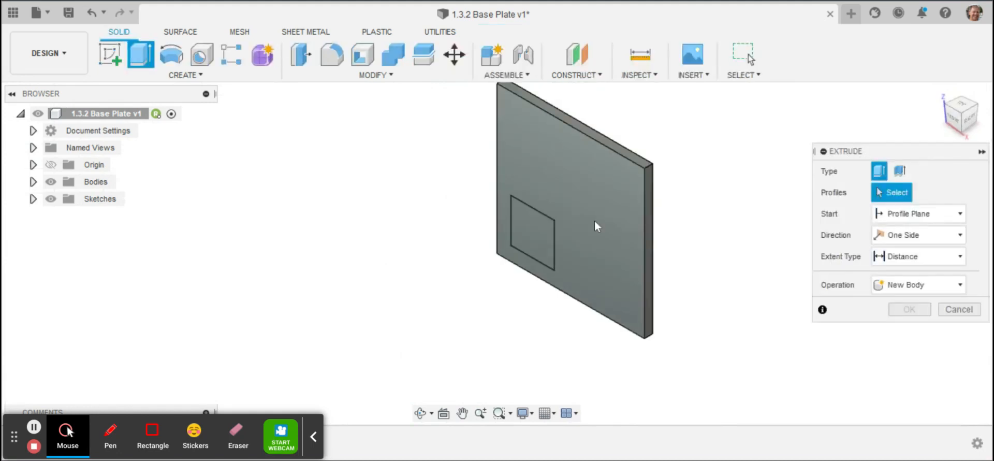
click(544, 233)
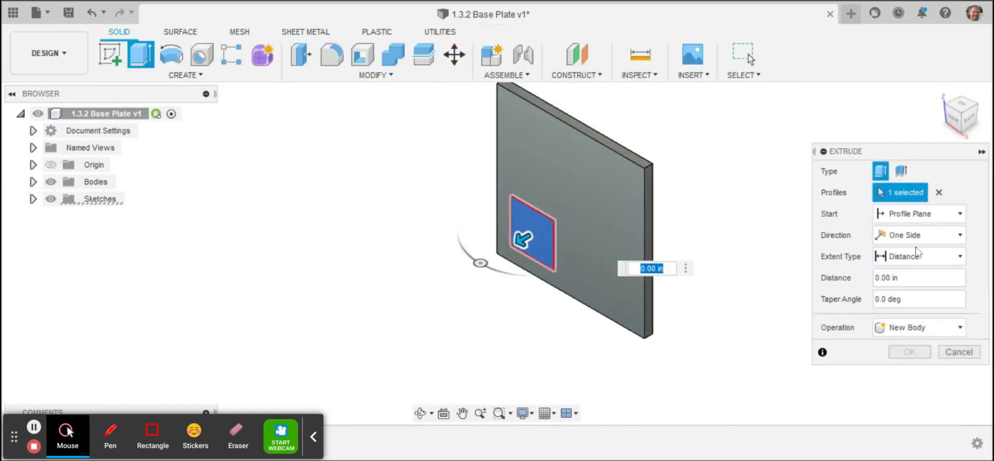
drag(535, 244, 761, 239)
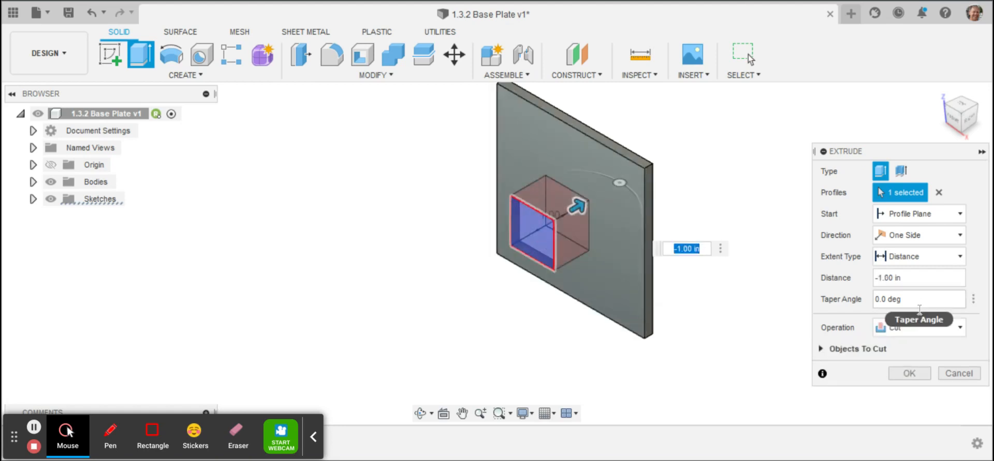
click(912, 258)
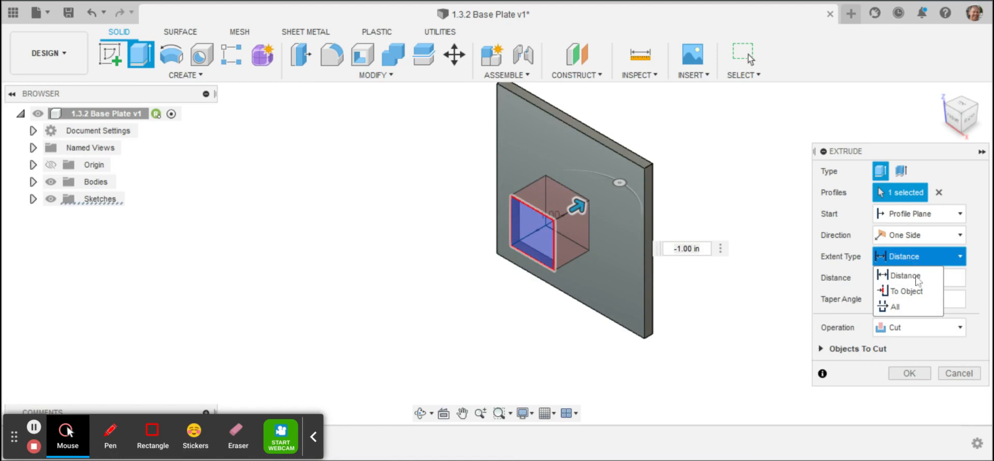
click(912, 307)
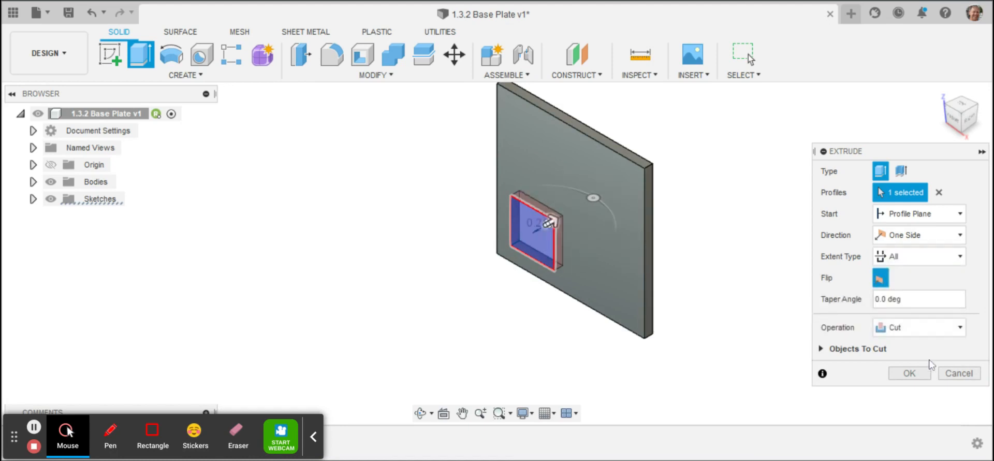
click(909, 373)
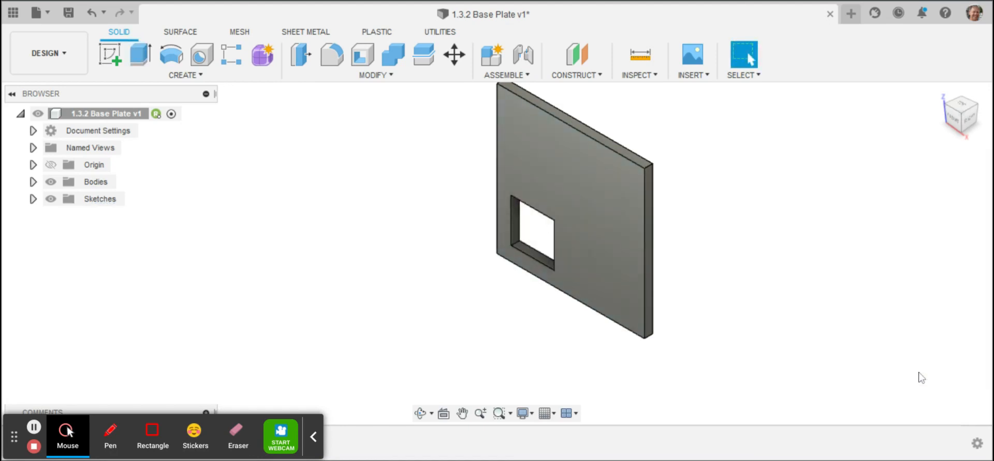
- Create a sketch on the plate's front face and draw a rectangle about 1.38 by 0.48 in from the right edge near the upper-right corner
right_click(596, 183)
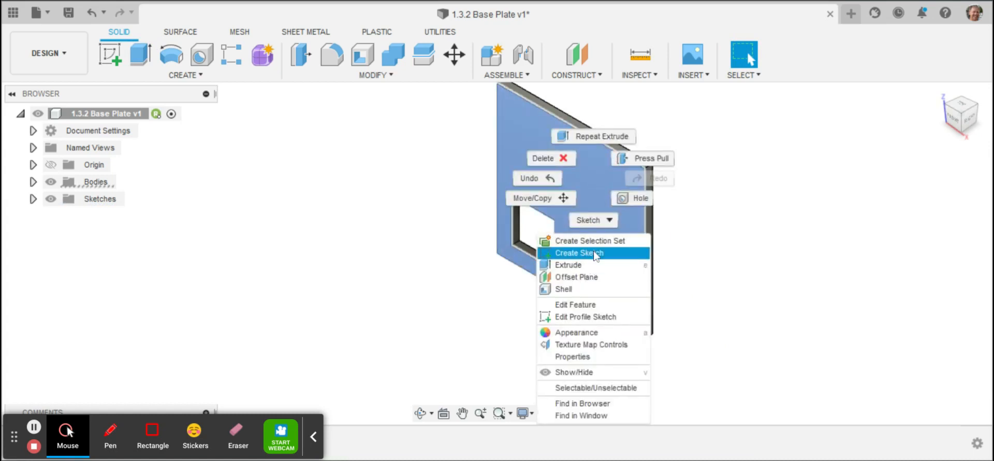
click(594, 254)
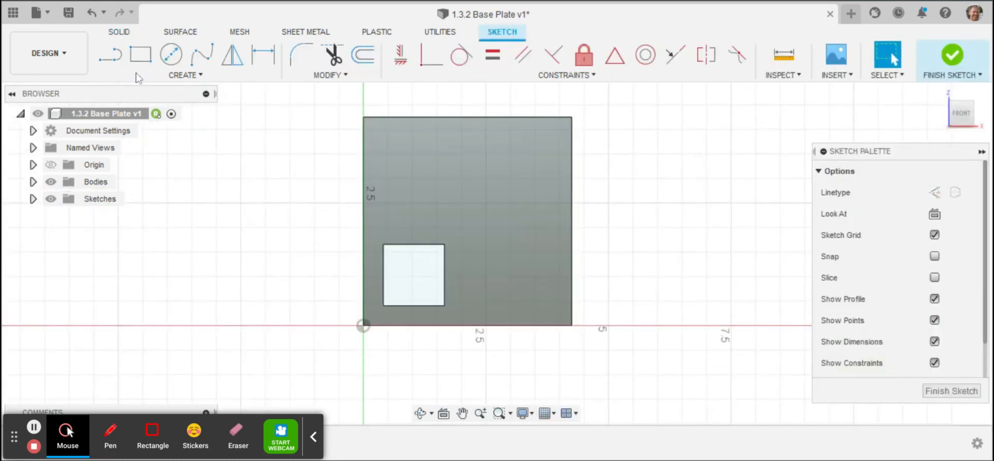
click(140, 54)
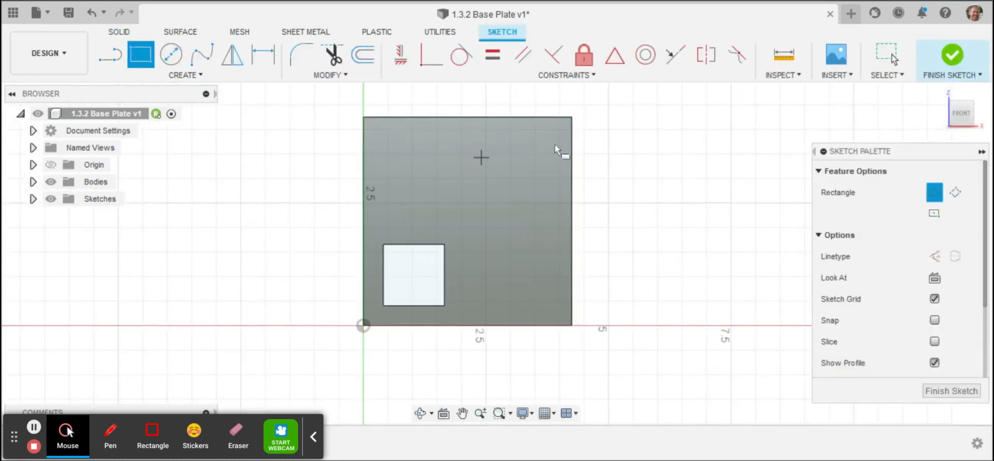
click(570, 139)
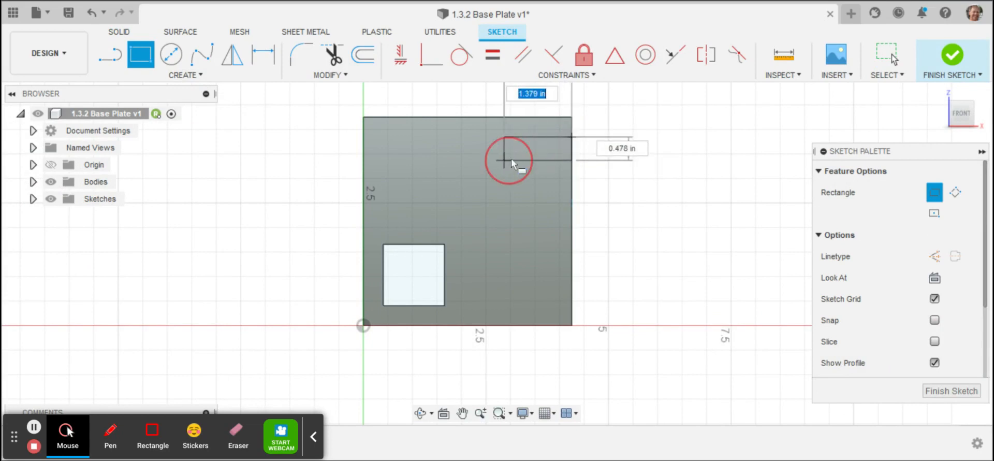
click(511, 160)
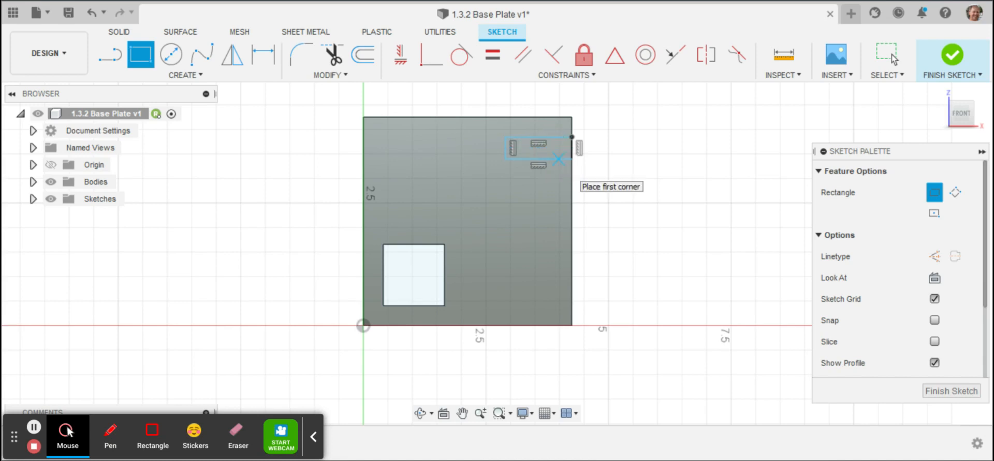
- Set the width of the rectangle at the plate's right edge to 1.75 in
key(d)
click(530, 136)
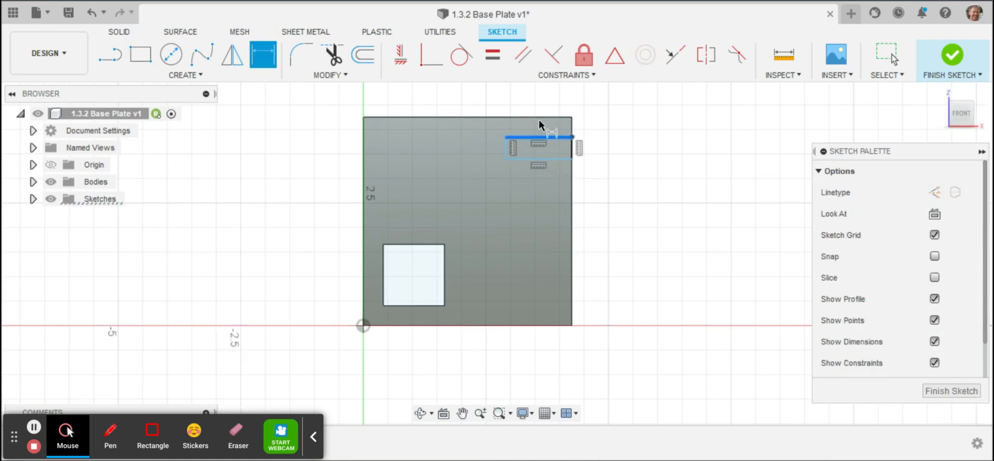
click(536, 101)
text(1)
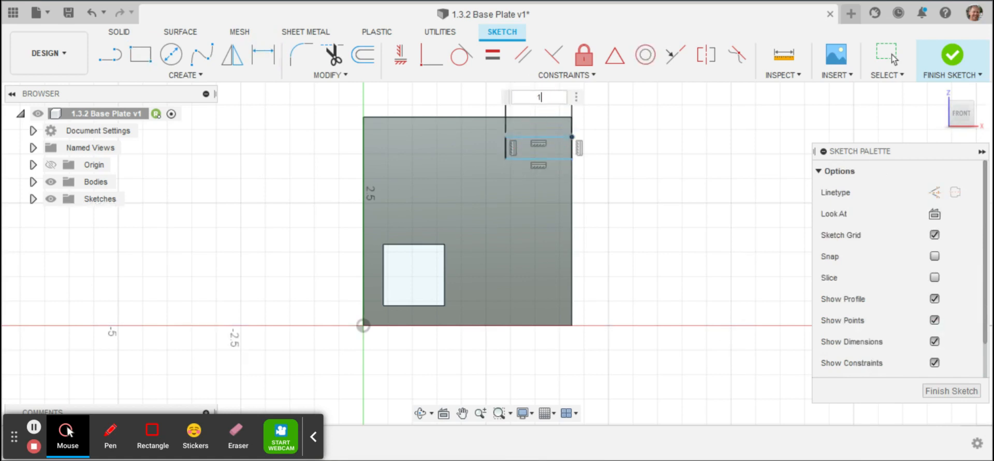
text(.75)
key(Return)
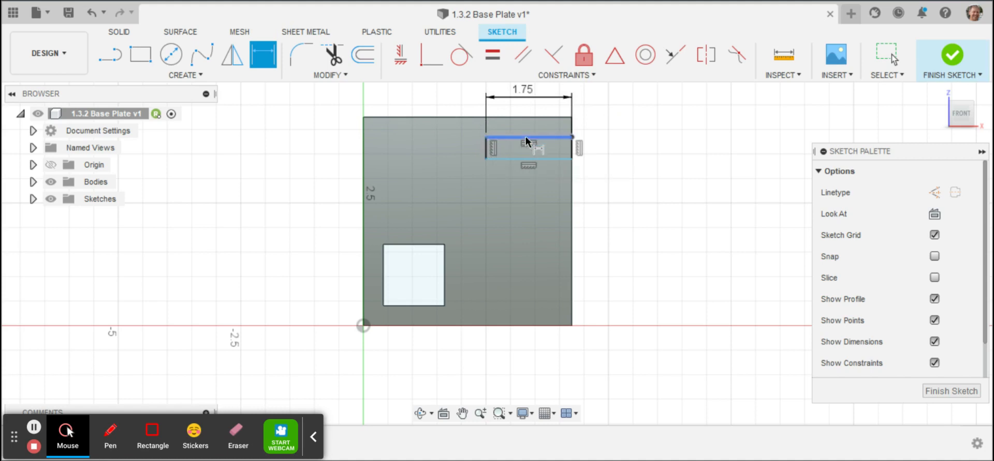
- Set the height of the rectangle at the plate's right edge to 0.5 in
click(484, 148)
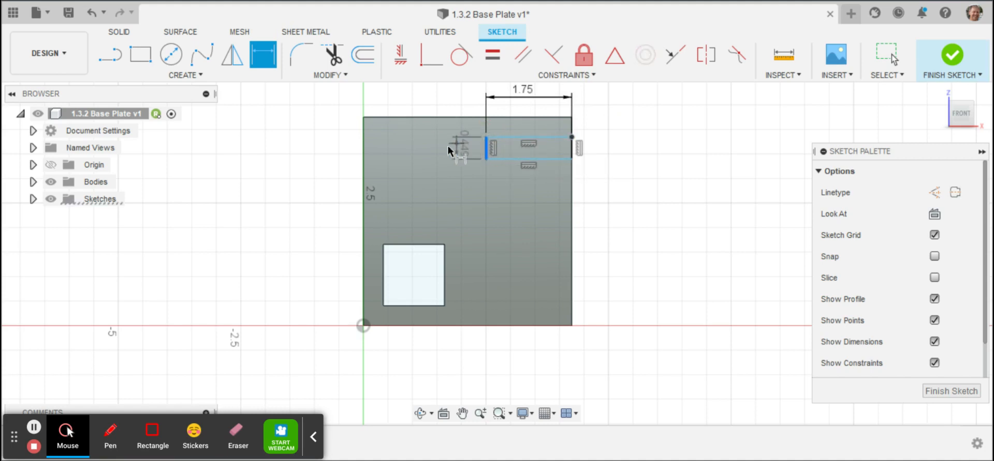
click(430, 150)
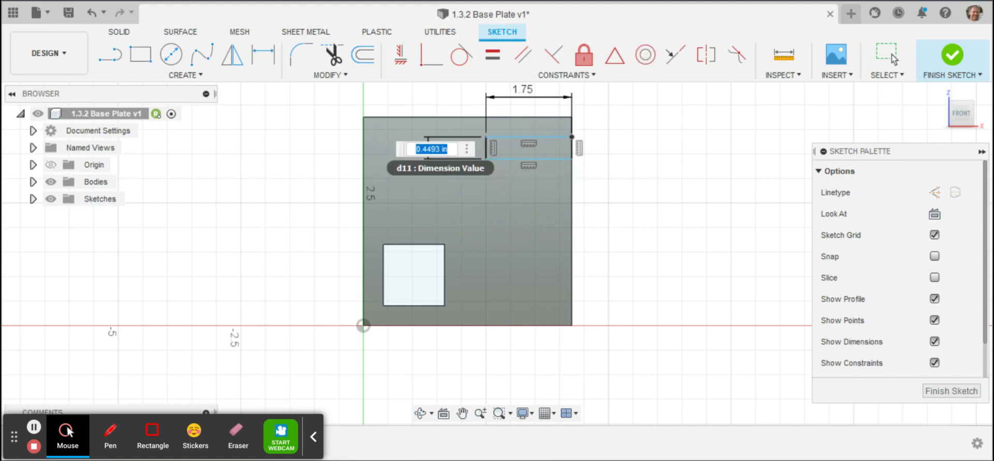
key(BackSpace)
text(.5)
key(Return)
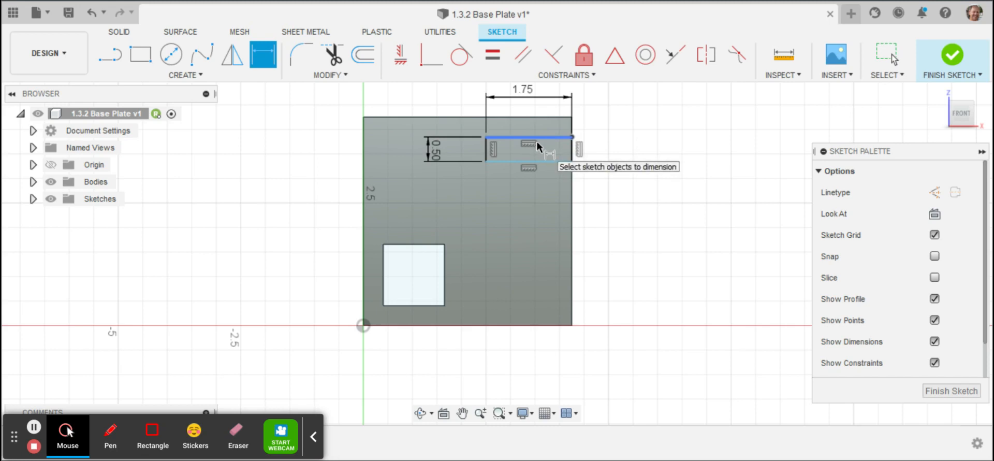
- Dimension the rectangle's lower side 3.25 in from the plate's bottom edge
click(527, 161)
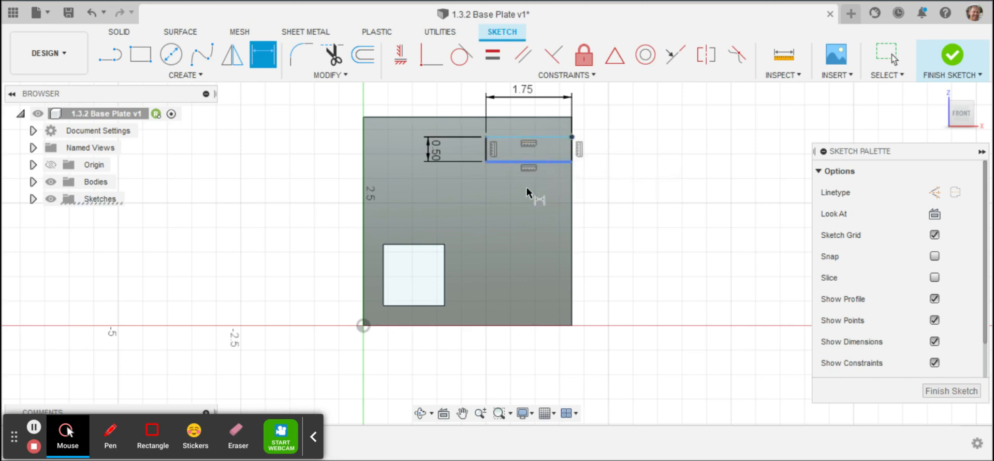
click(547, 327)
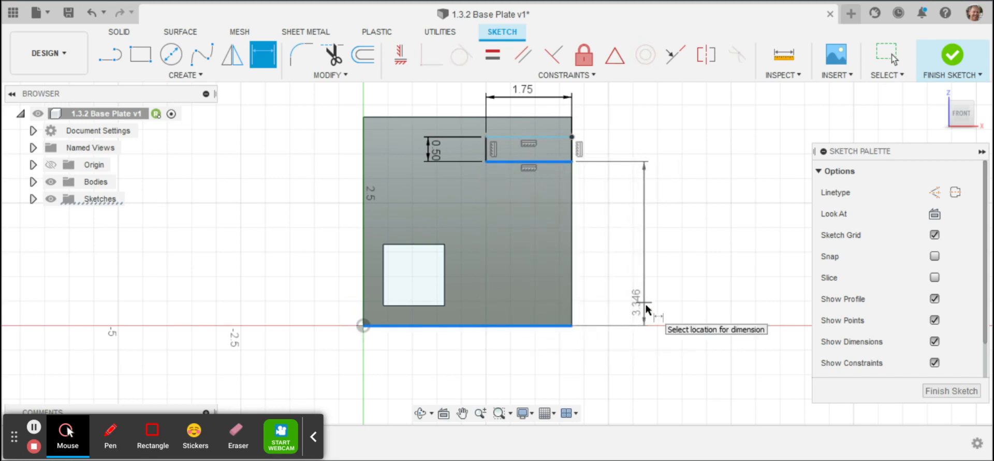
click(677, 281)
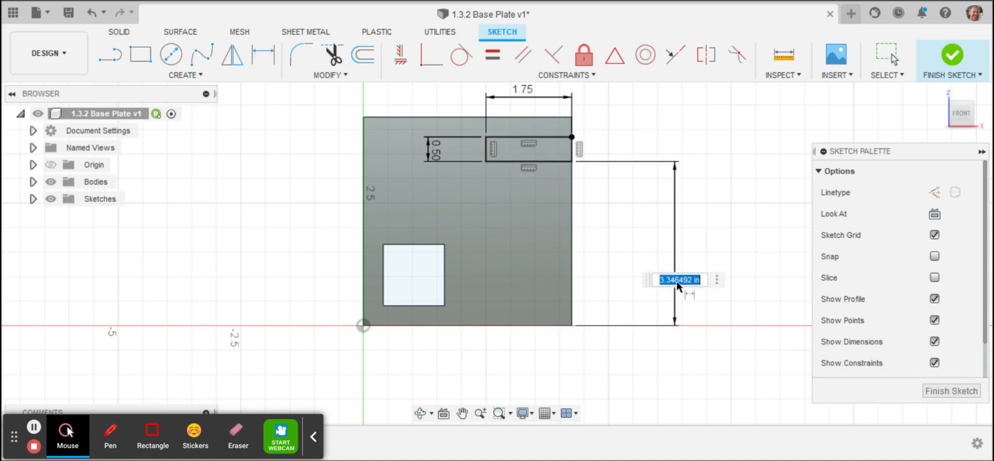
text(3.25)
key(Return)
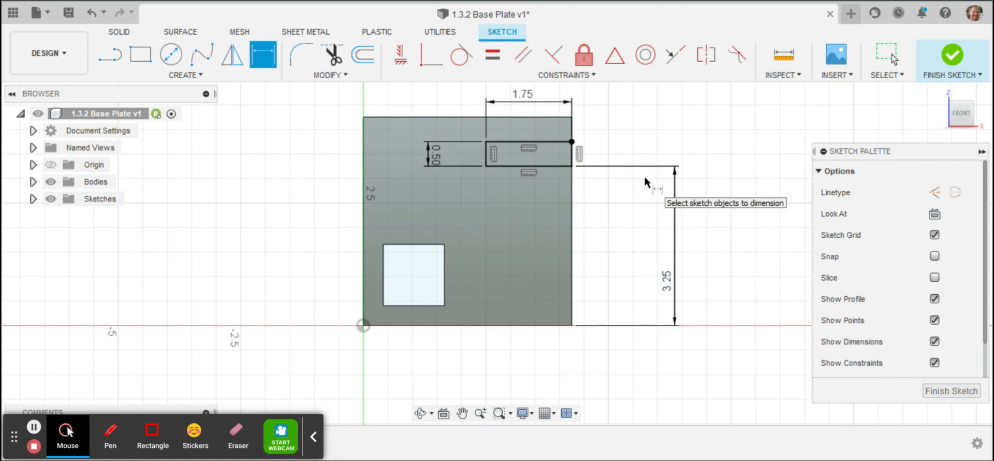
- Cut the 1.75 by 0.5 in rectangle through the plate using Extrude with the All extent, forming an open slot
key(e)
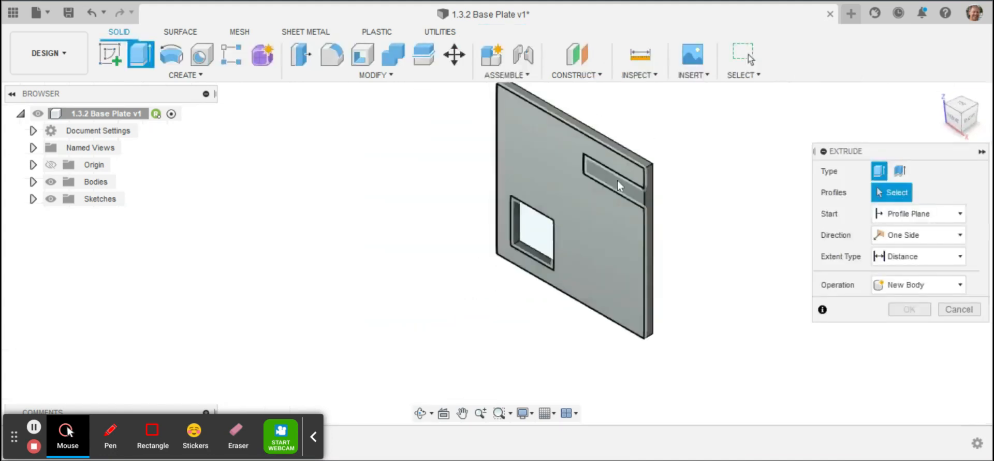
click(617, 182)
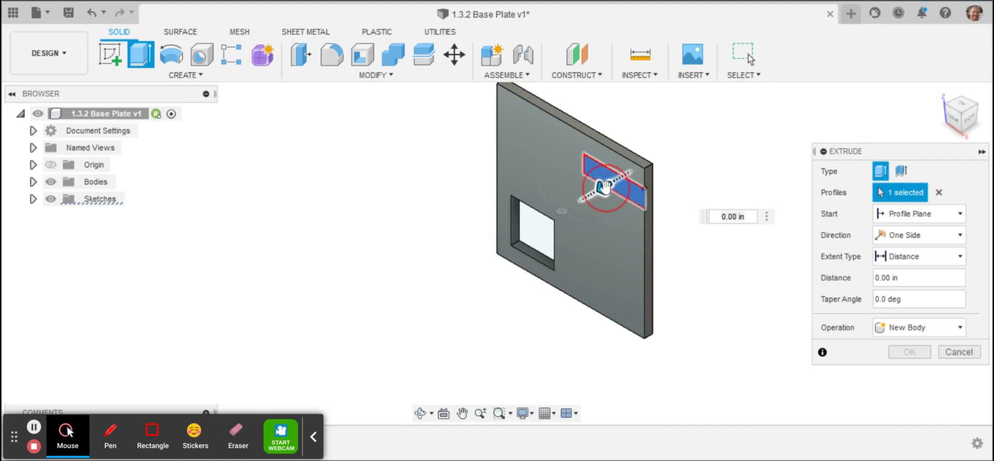
drag(603, 186, 642, 161)
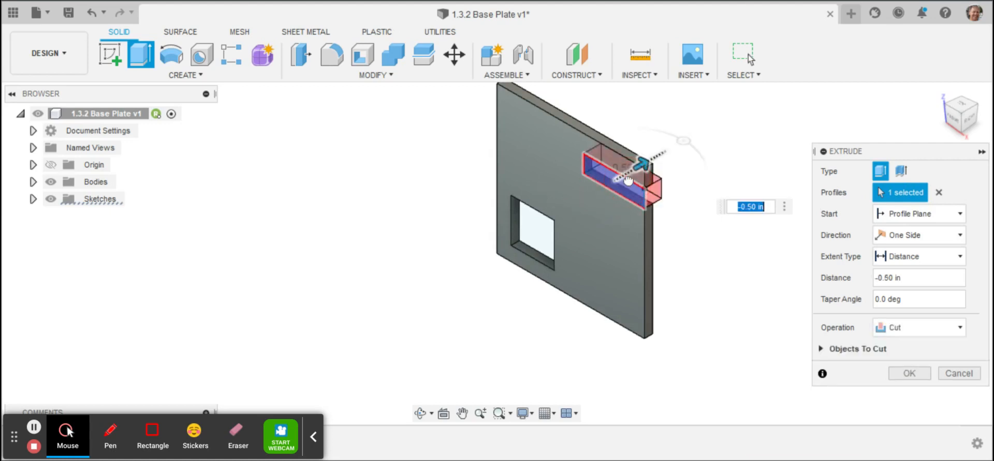
click(952, 256)
click(903, 308)
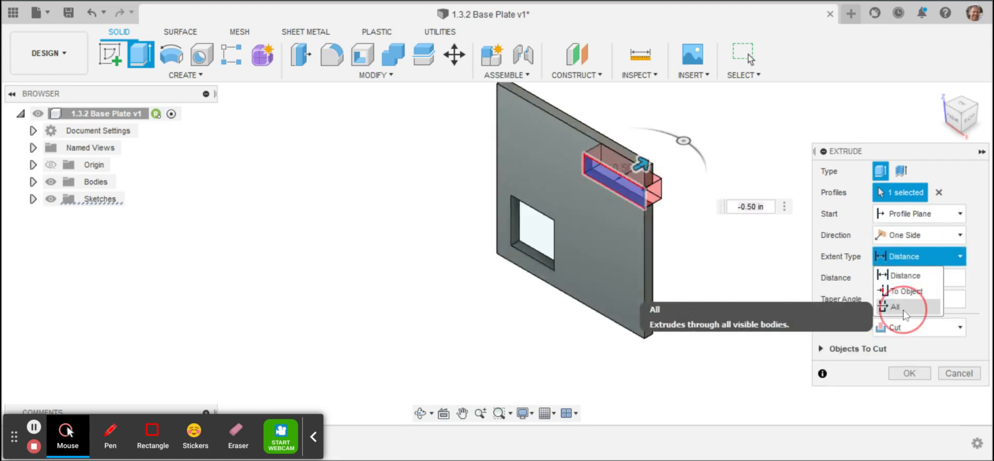
click(904, 374)
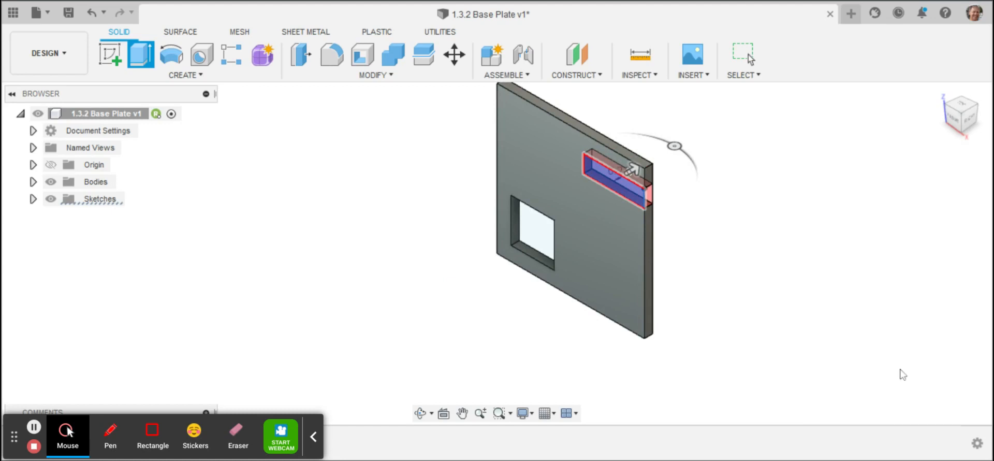
- Create a sketch on the plate's front face and place a sketch point near its upper-left corner
right_click(589, 245)
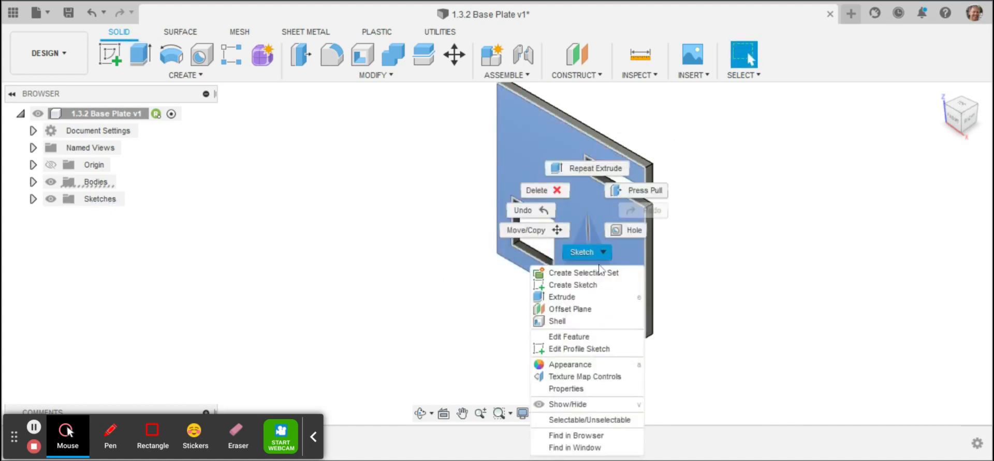
click(590, 289)
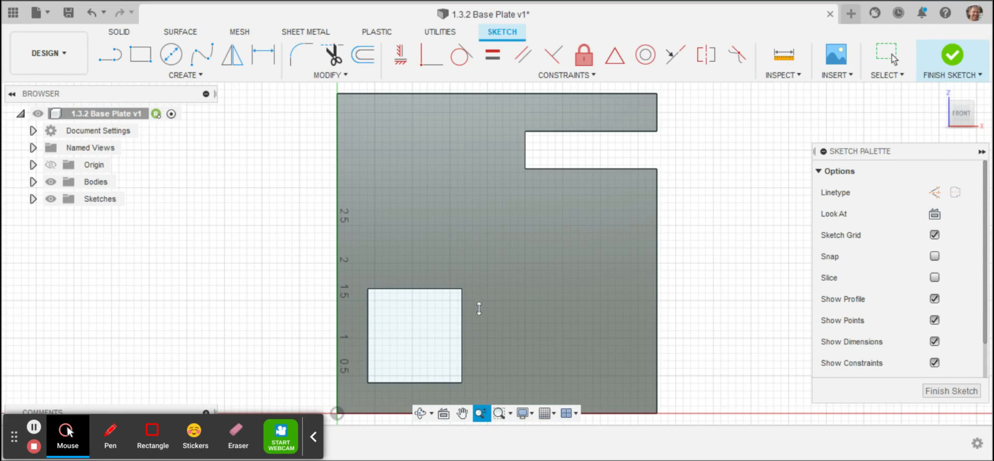
key(Escape)
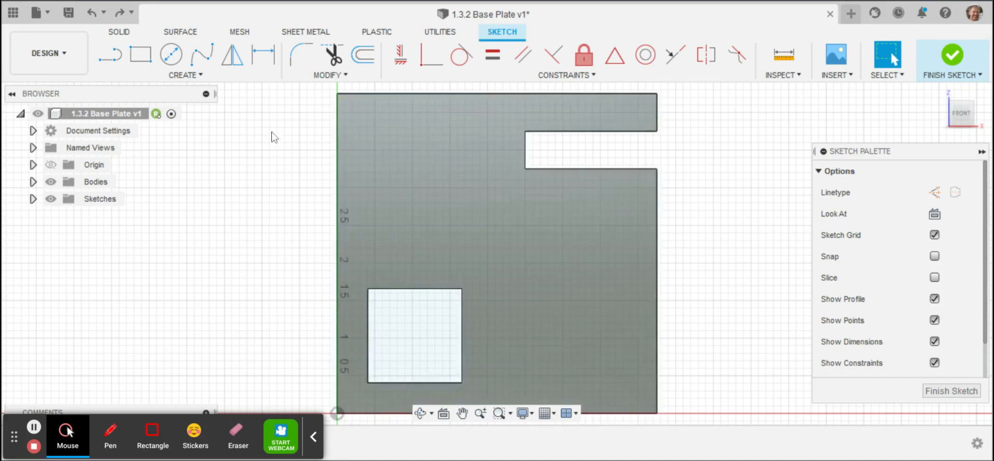
click(199, 82)
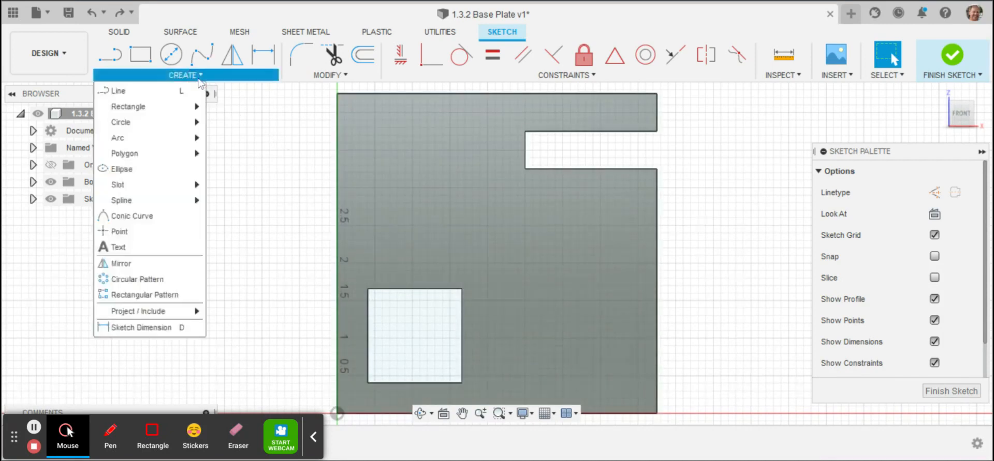
click(170, 234)
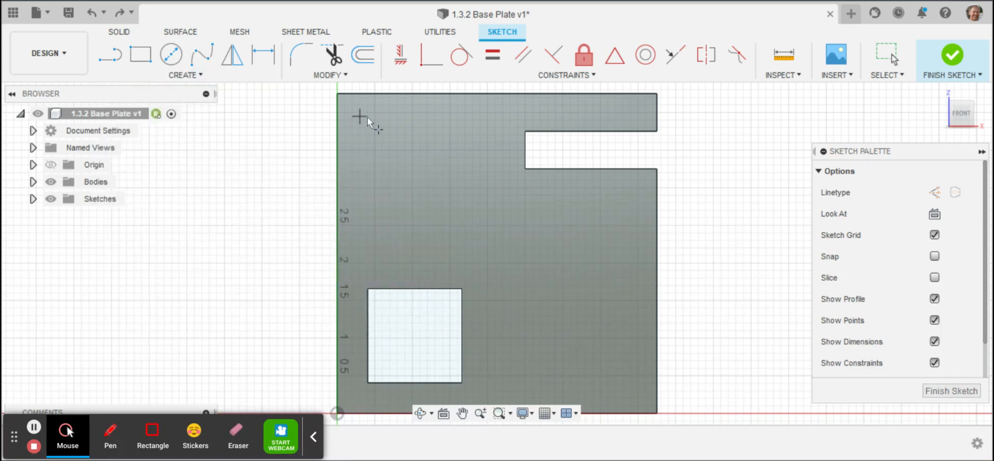
click(365, 115)
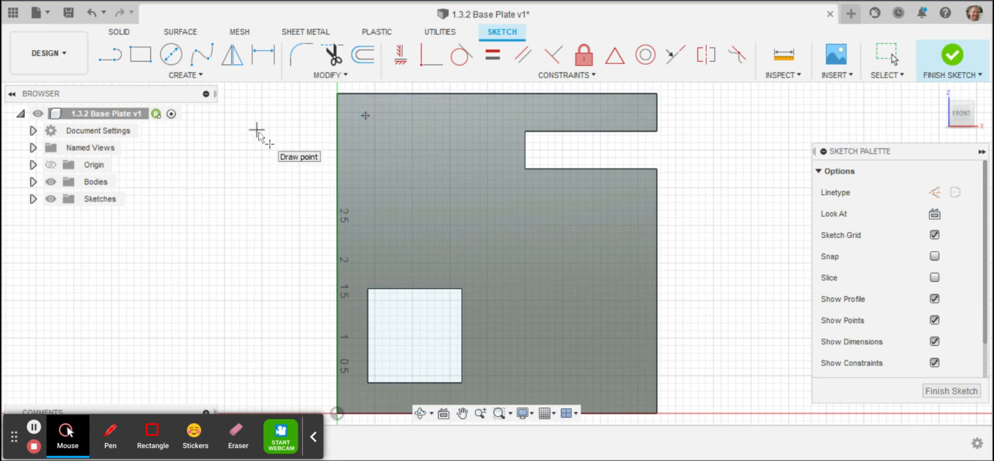
- Dimension the upper-left sketch point 0.406 in from the plate's left edge
key(d)
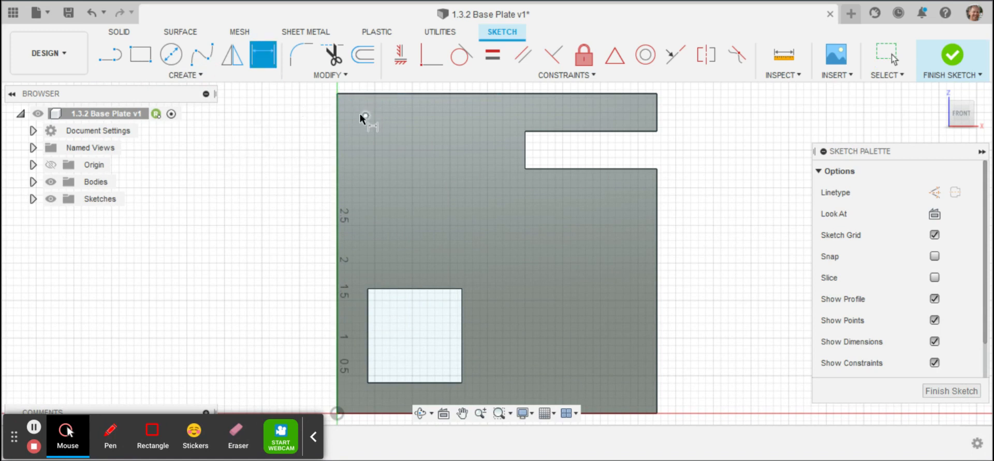
click(365, 115)
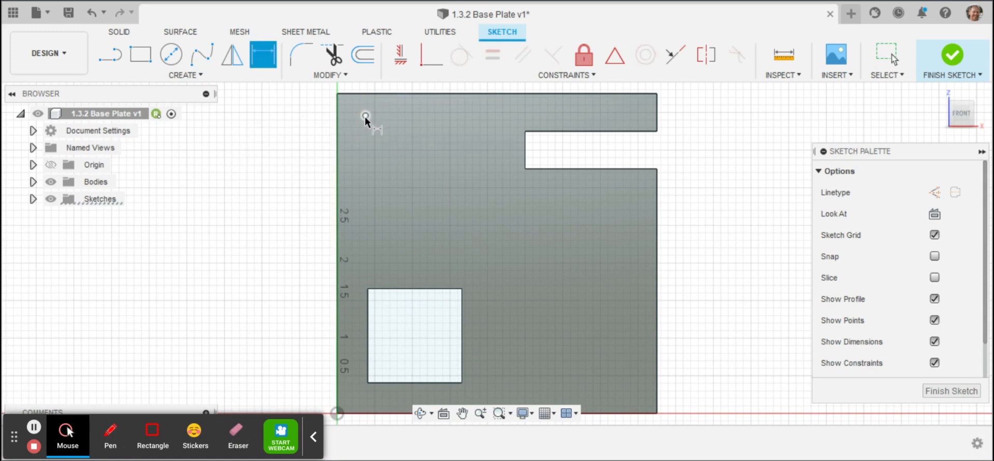
click(338, 138)
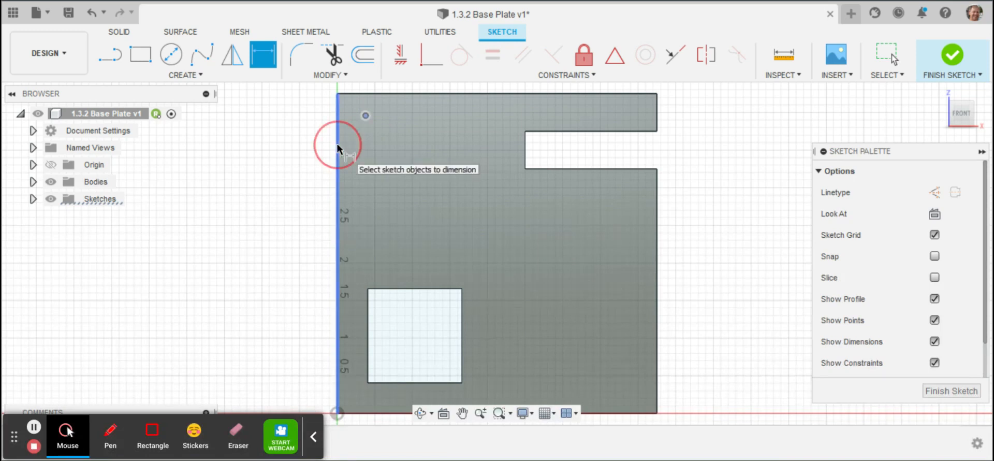
click(362, 90)
text(.406)
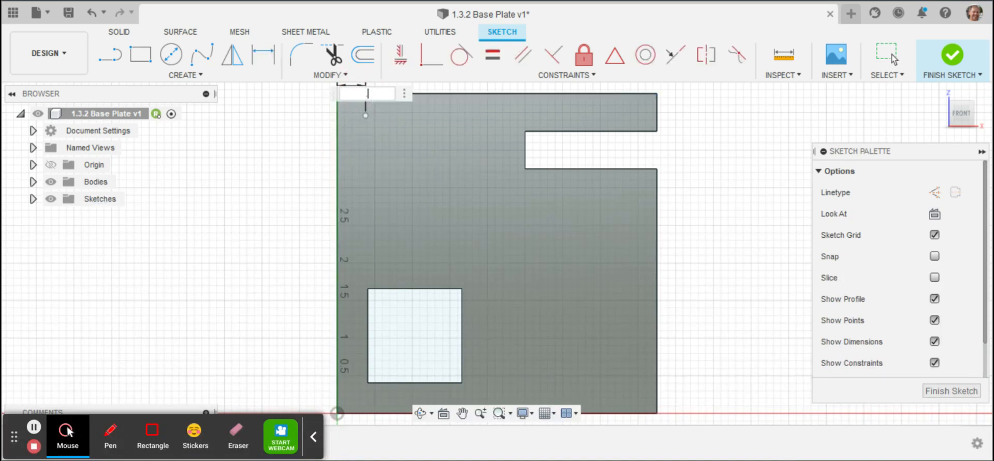
key(Return)
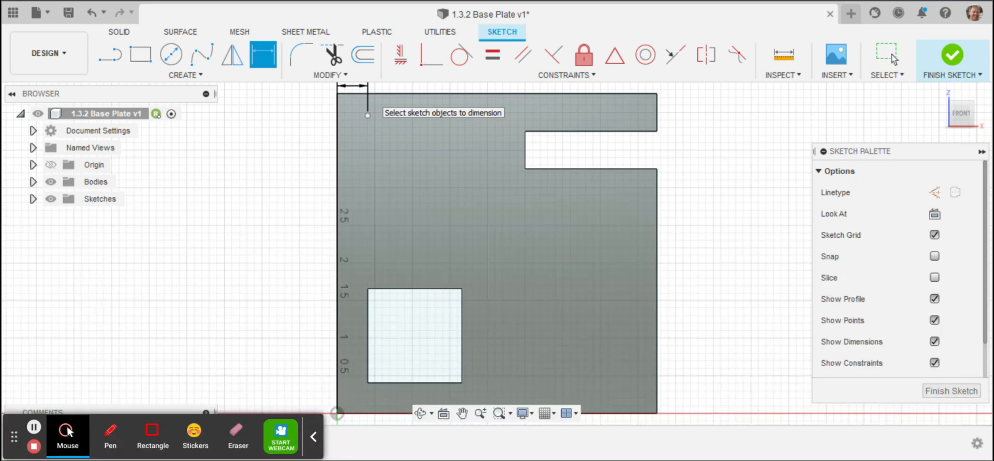
- Dimension the upper-left sketch point 3.875 in above the plate's bottom edge
click(367, 116)
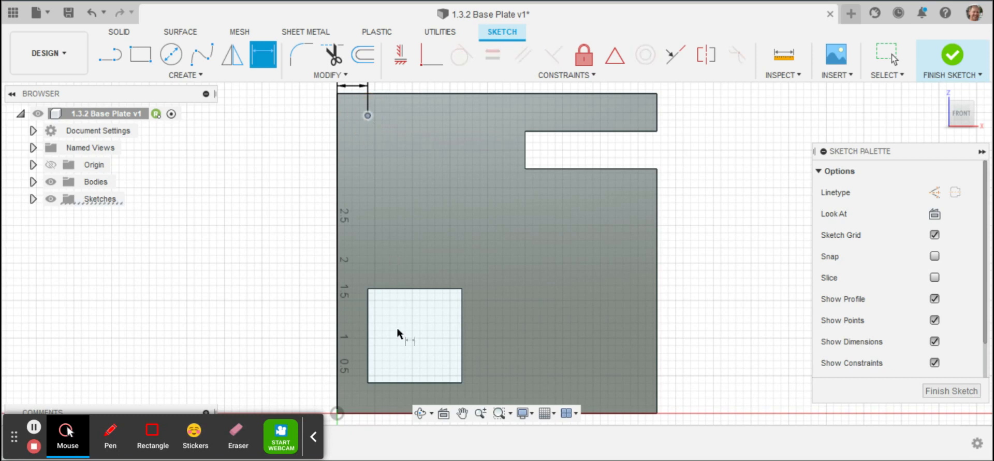
click(390, 414)
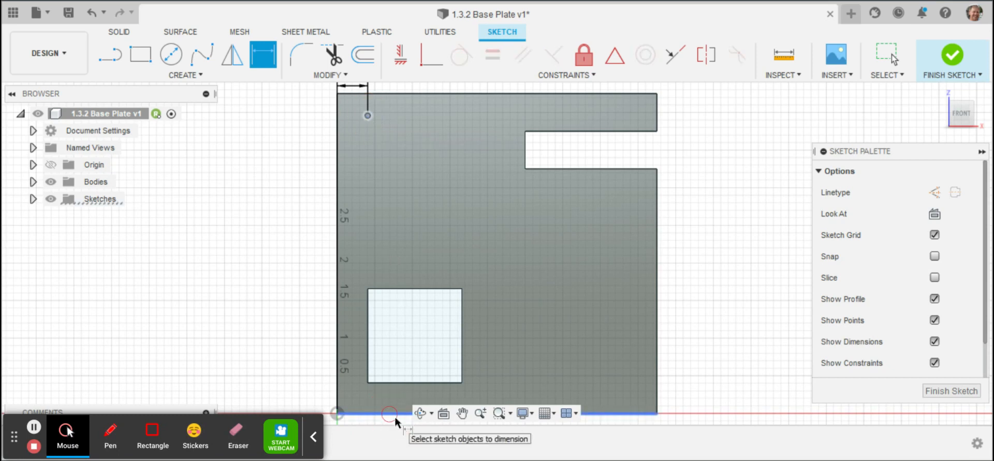
click(204, 299)
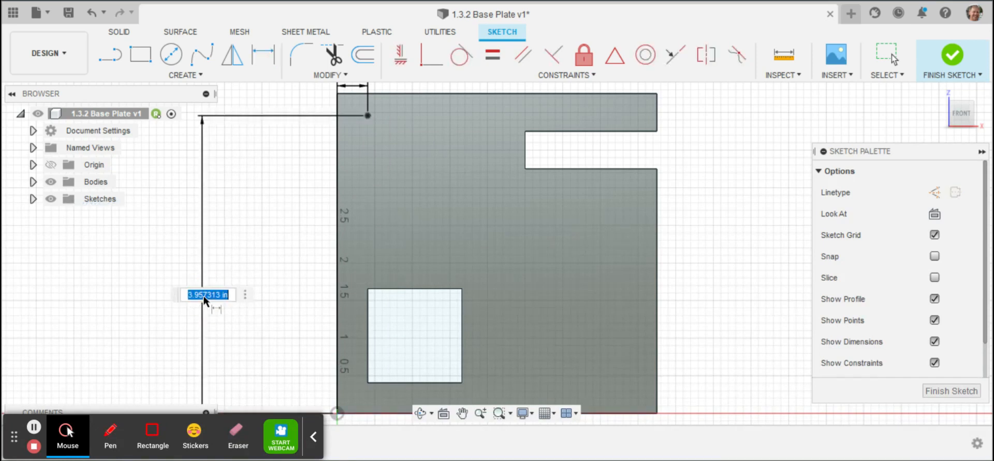
text(3.875)
key(Return)
key(Escape)
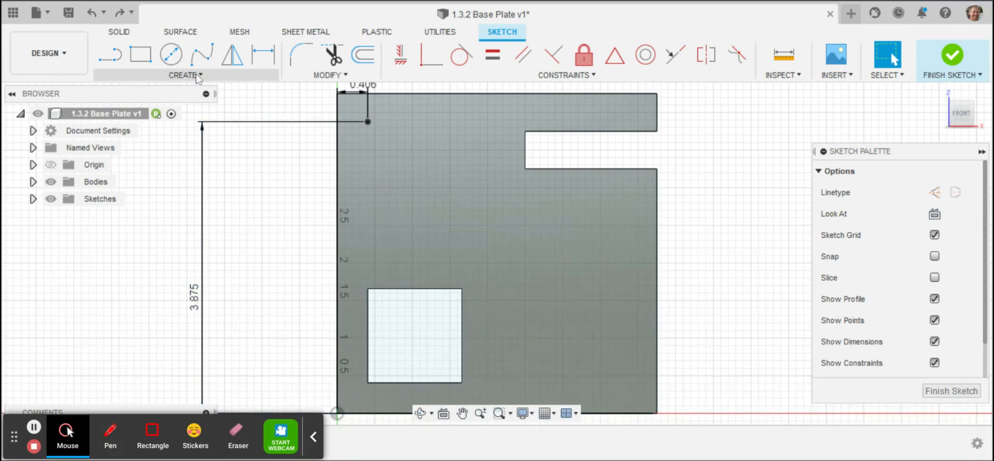
- Start a rectangular pattern of the dimensioned point with a horizontal quantity of 2 and an extent distance of 1.5-.375 in
click(197, 76)
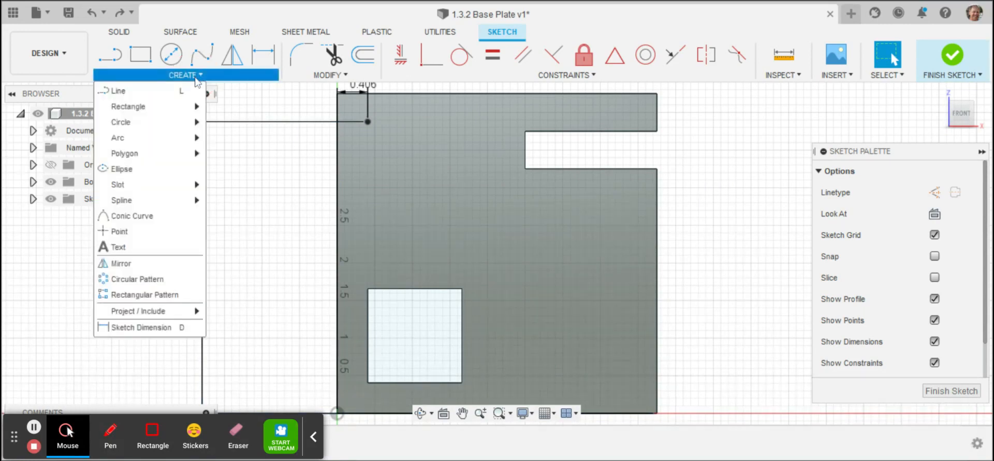
click(178, 295)
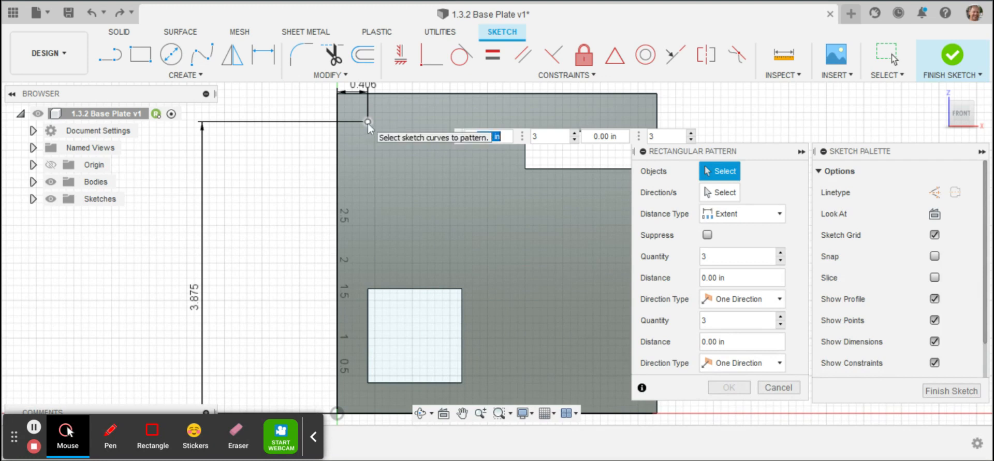
click(367, 123)
key(Tab)
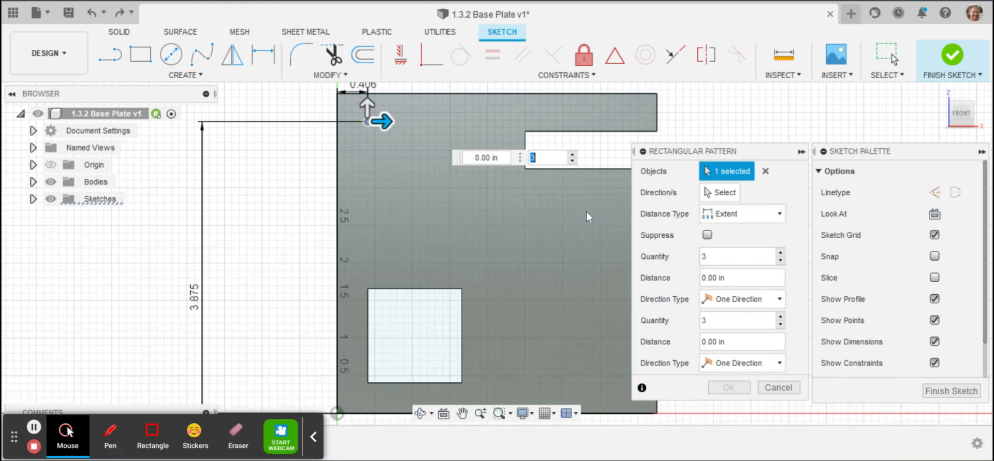
key(shift+Tab)
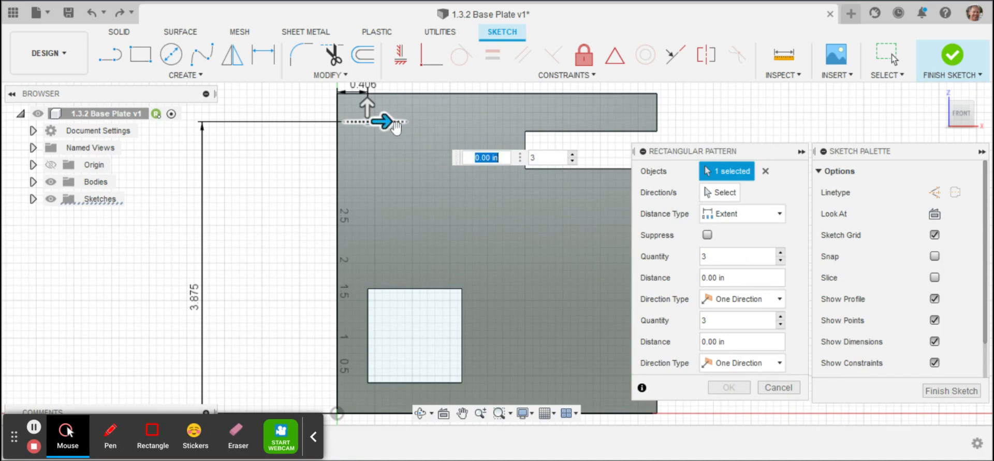
key(Tab)
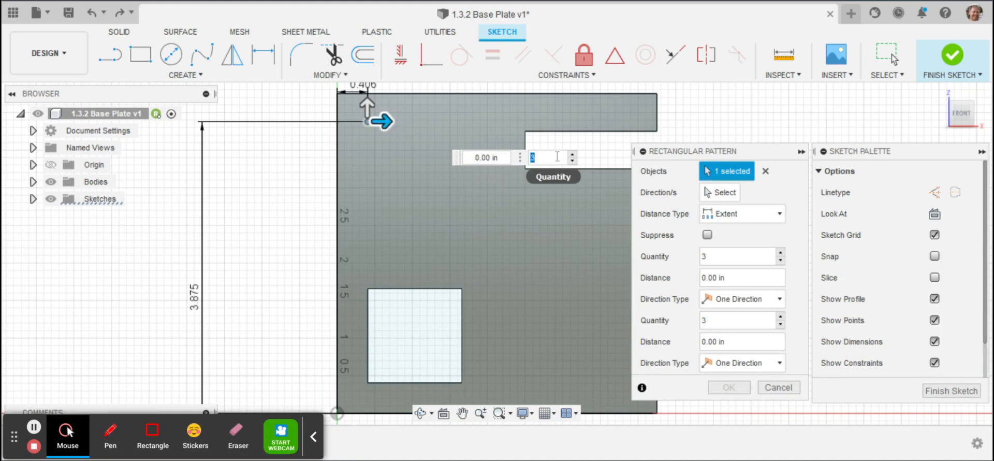
click(572, 162)
click(502, 160)
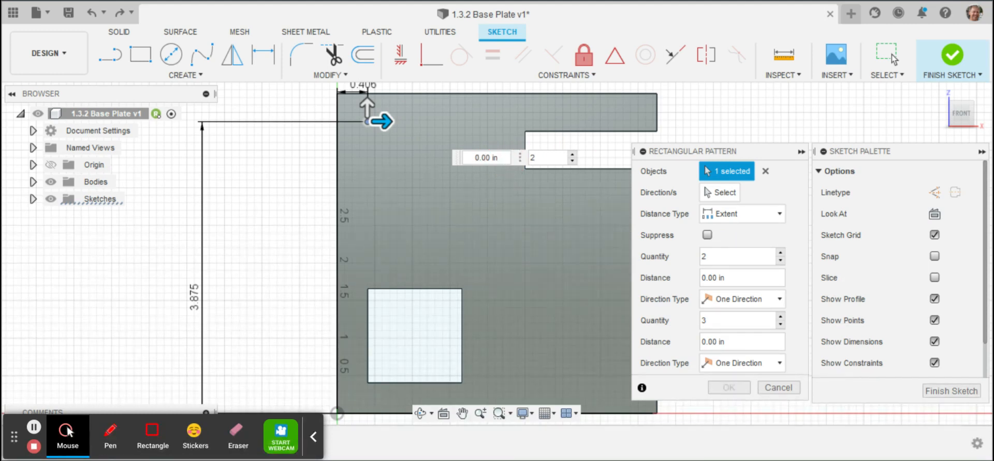
drag(501, 158, 459, 164)
text(1.5)
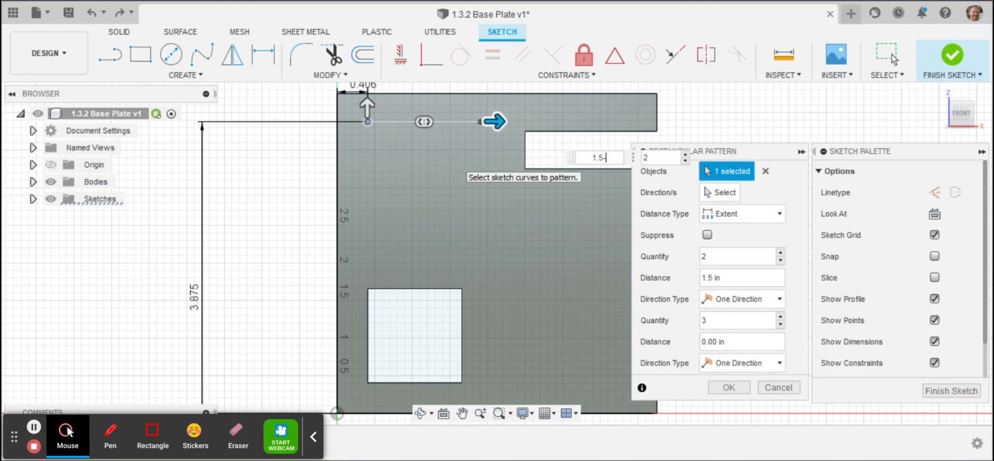
text(-.375)
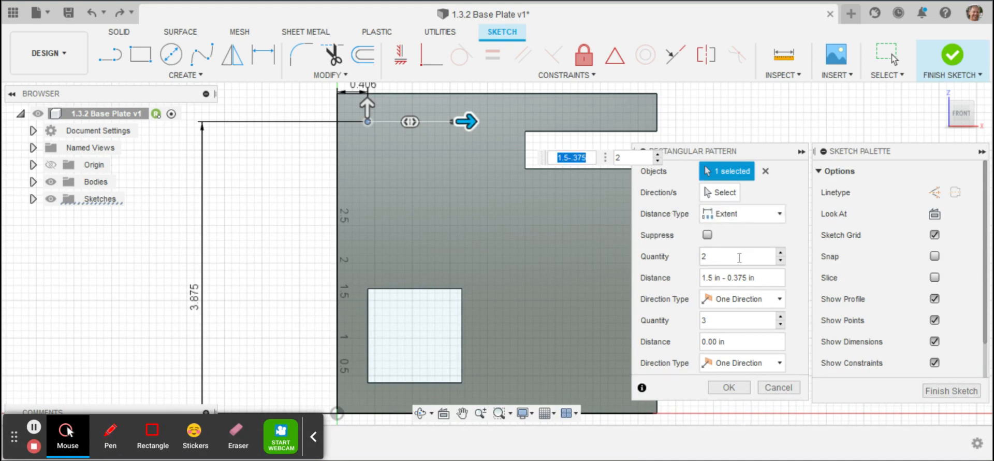
- Set the pattern's vertical quantity to 2 and stretch it 0.5 in downward
click(740, 320)
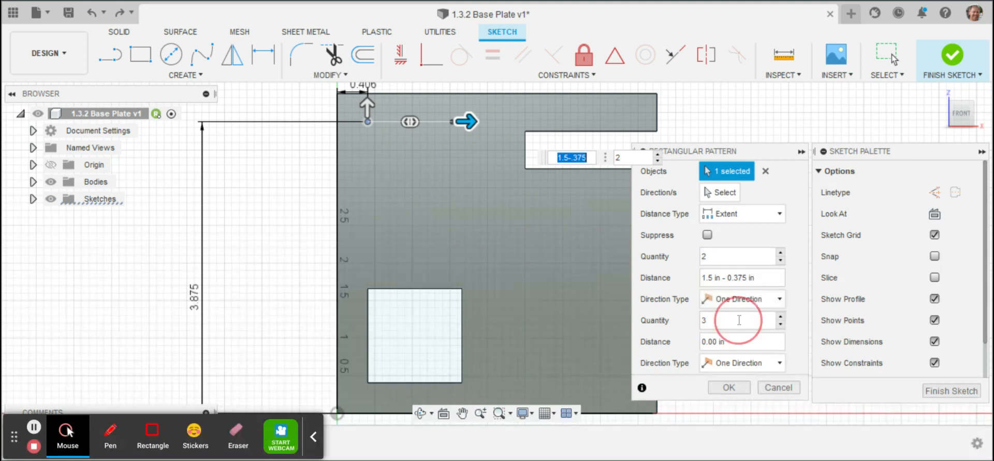
drag(740, 320, 678, 325)
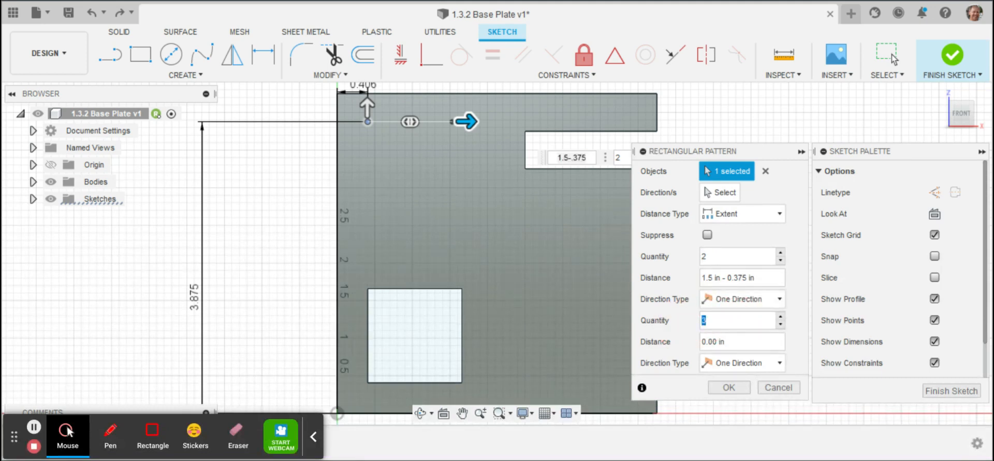
text(2)
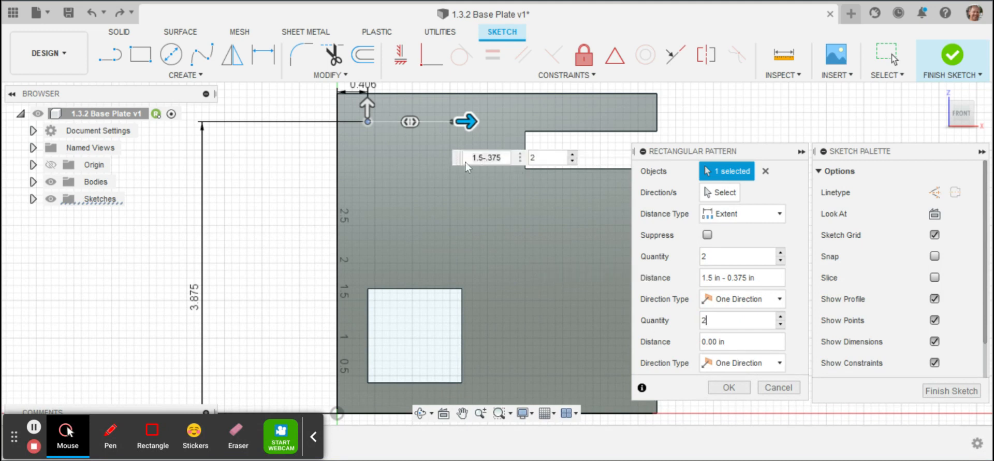
click(365, 106)
drag(366, 106, 367, 174)
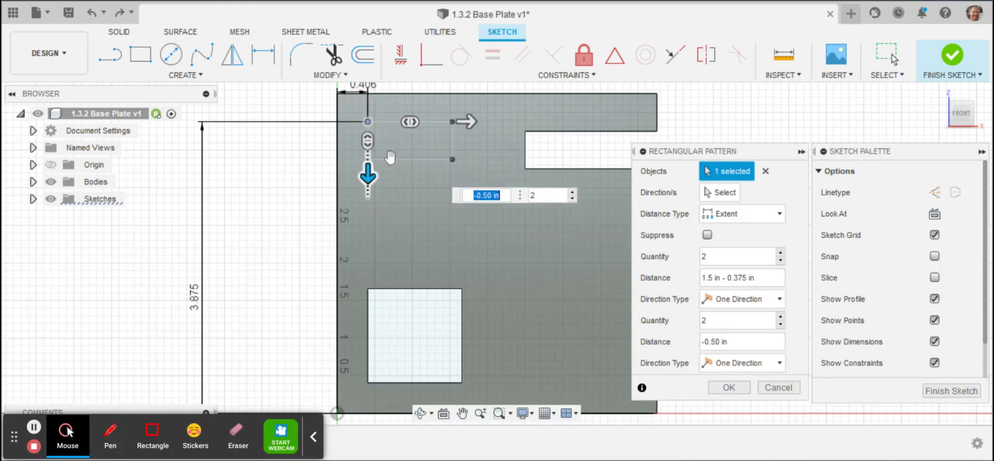
- Set the pattern's vertical distance to -3.875+2.75 in and create the two-by-two point pattern
click(501, 196)
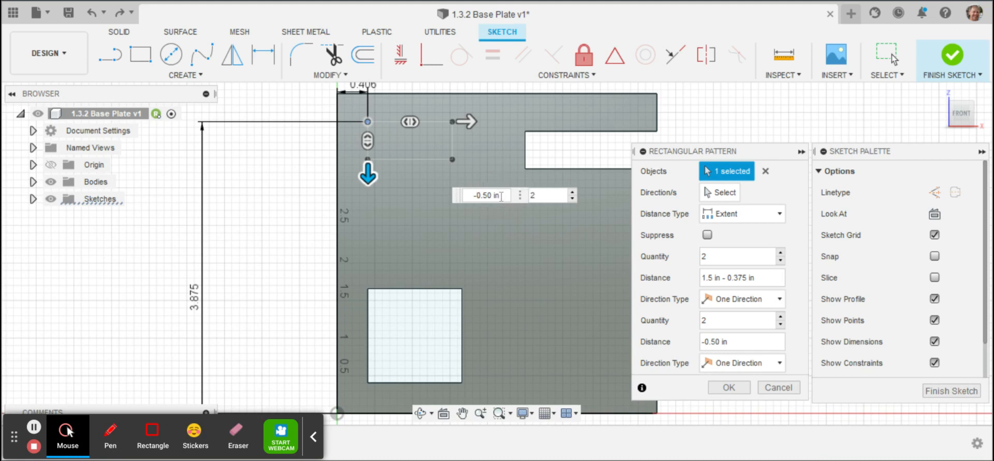
key(BackSpace)
key(BackSpace)
key(BackSpace)
key(BackSpace)
key(BackSpace)
key(BackSpace)
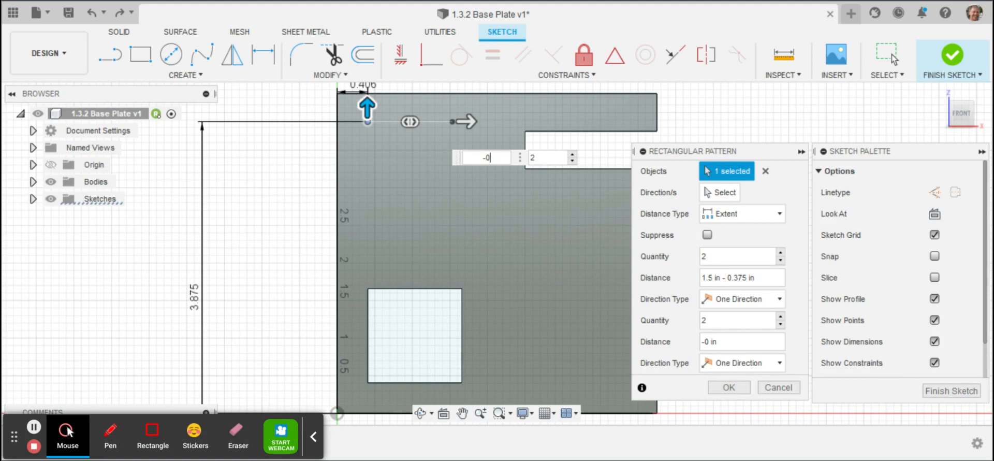
key(BackSpace)
text(3.87)
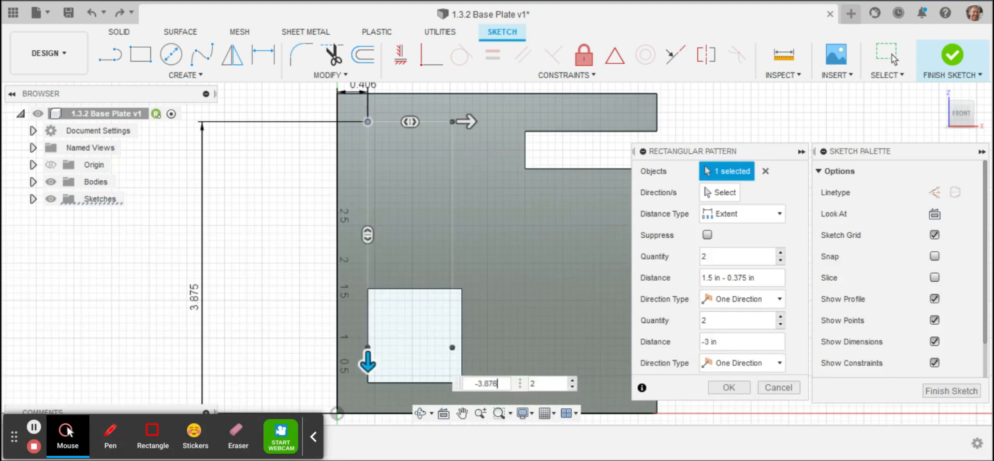
text(5)
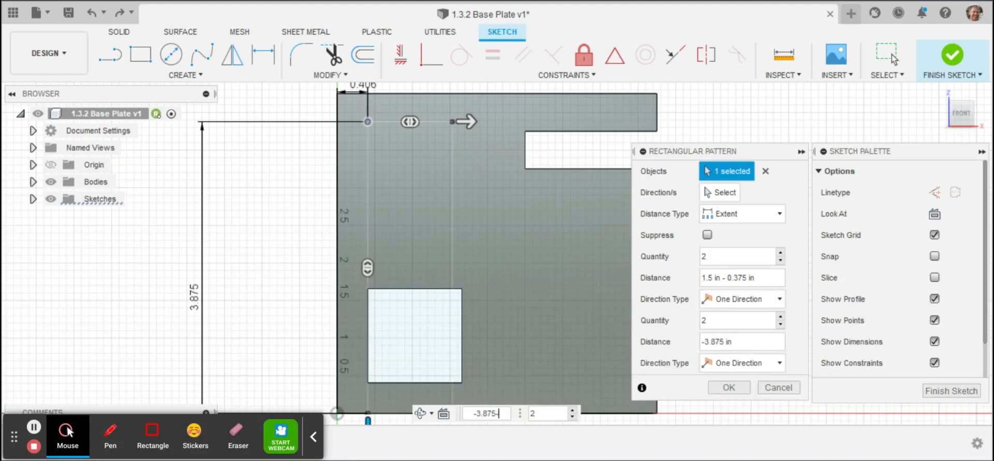
text(-2.75)
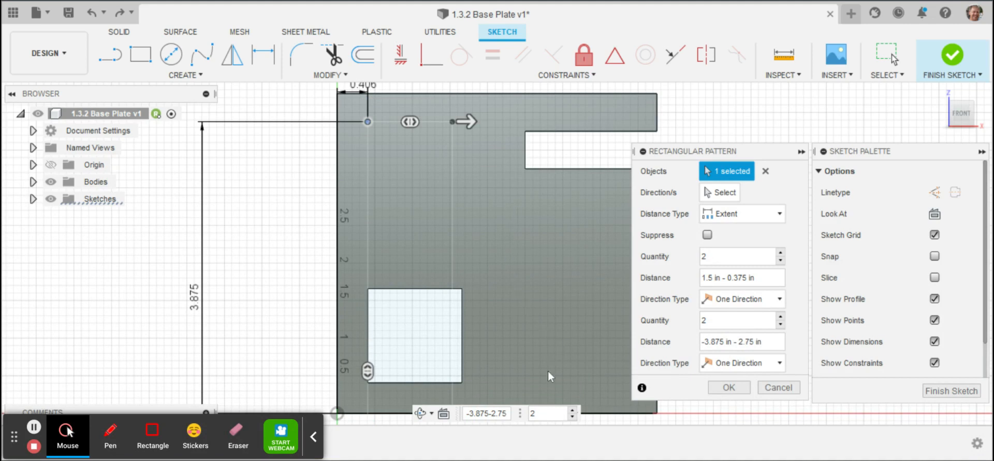
click(493, 413)
key(BackSpace)
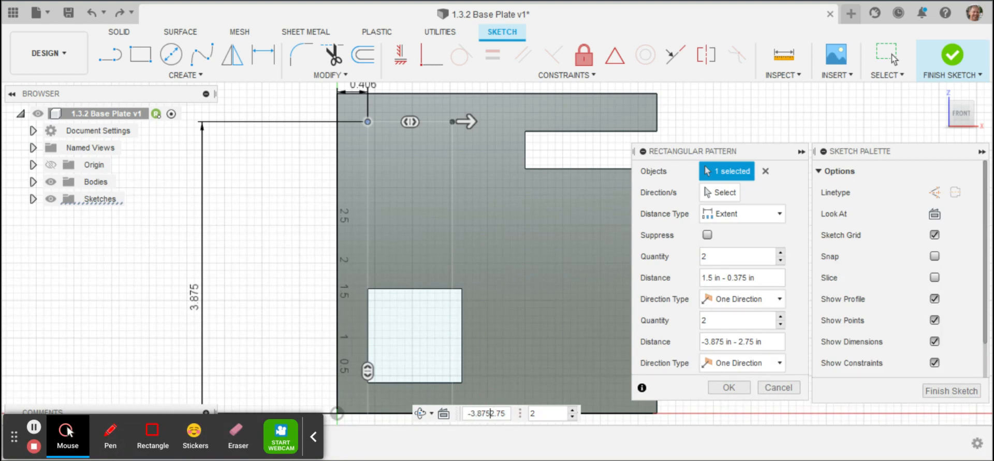
text(+)
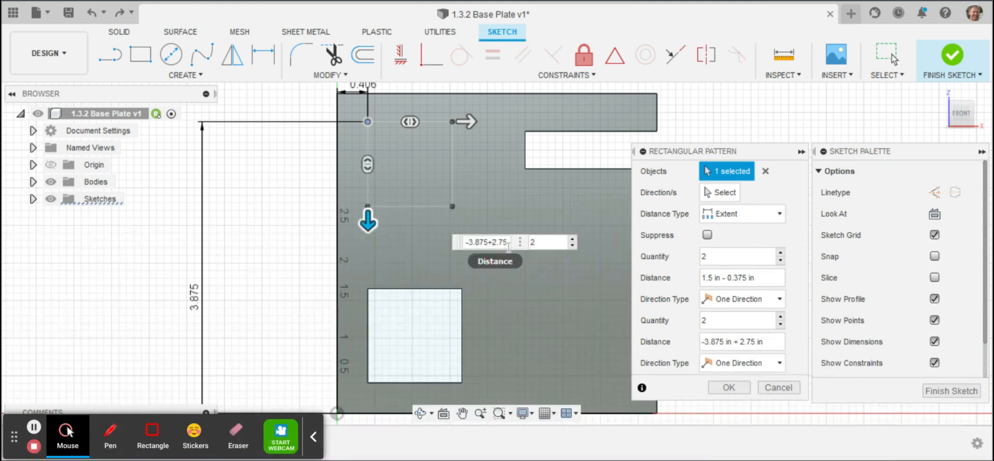
click(739, 388)
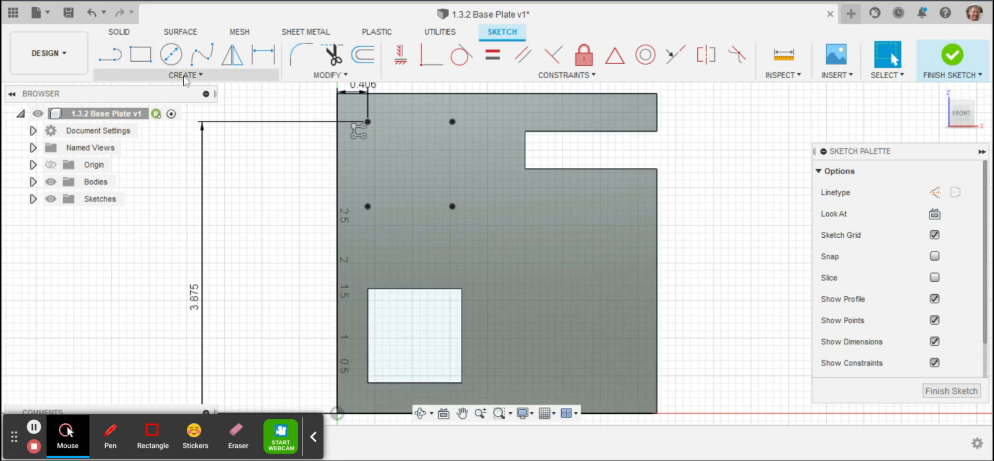
- Place a sketch point between the square cutout and the plate's right edge, about 2.65 in from the left edge
click(185, 76)
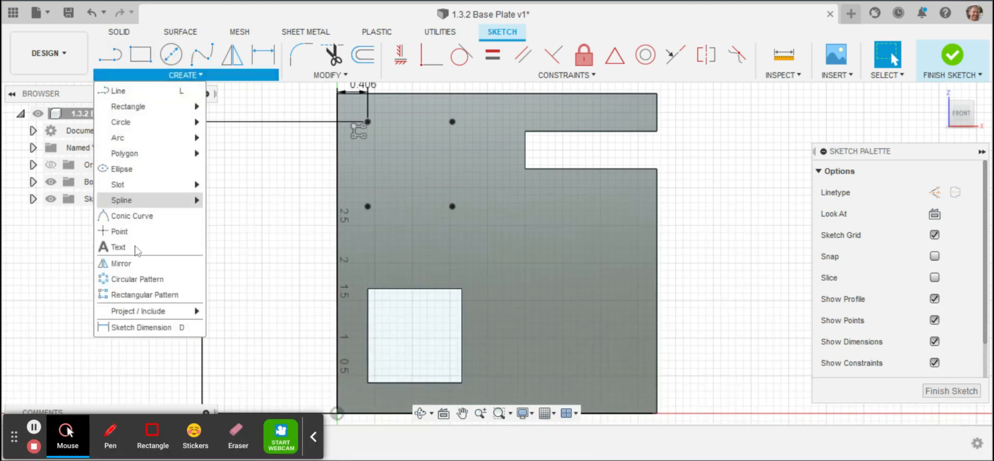
click(120, 231)
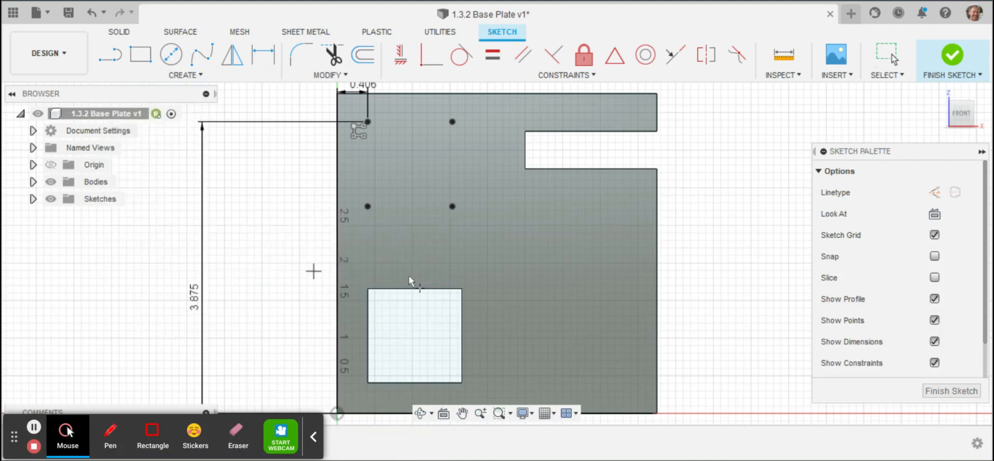
click(536, 305)
- Dimension the new sketch point 2.75 in from the plate's left edge
key(d)
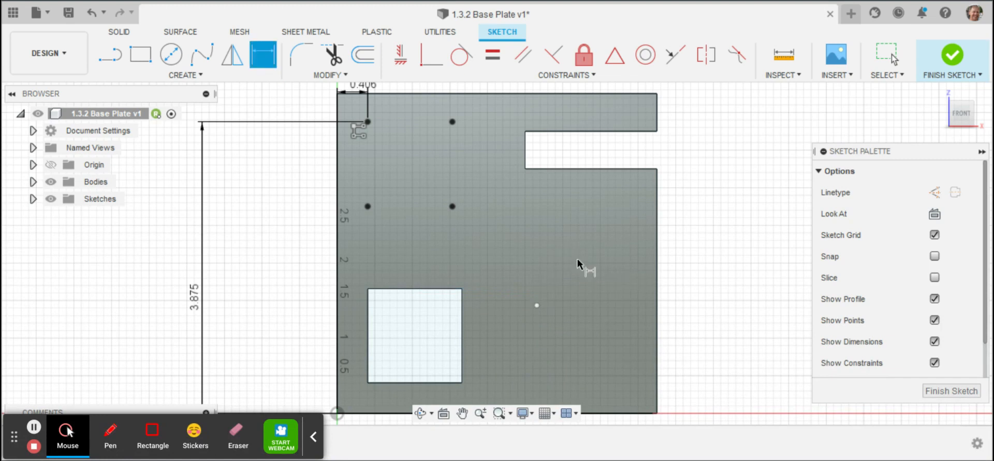
click(536, 305)
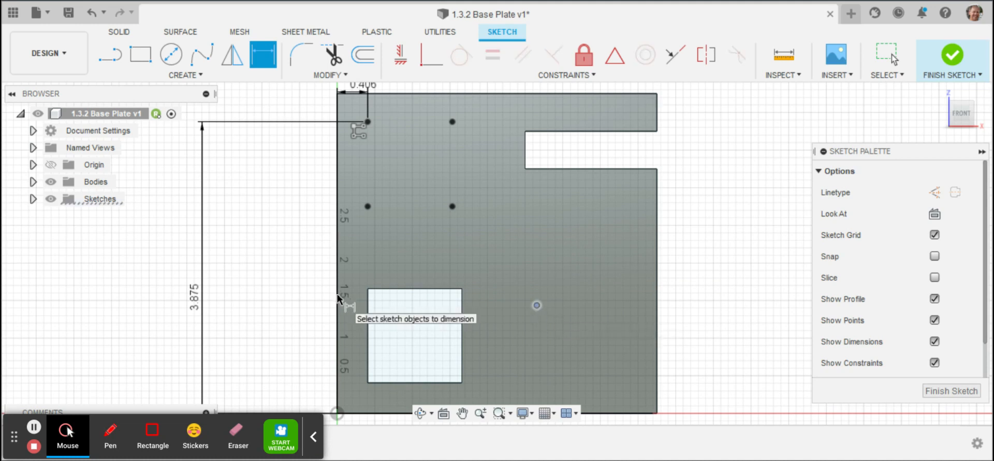
click(337, 294)
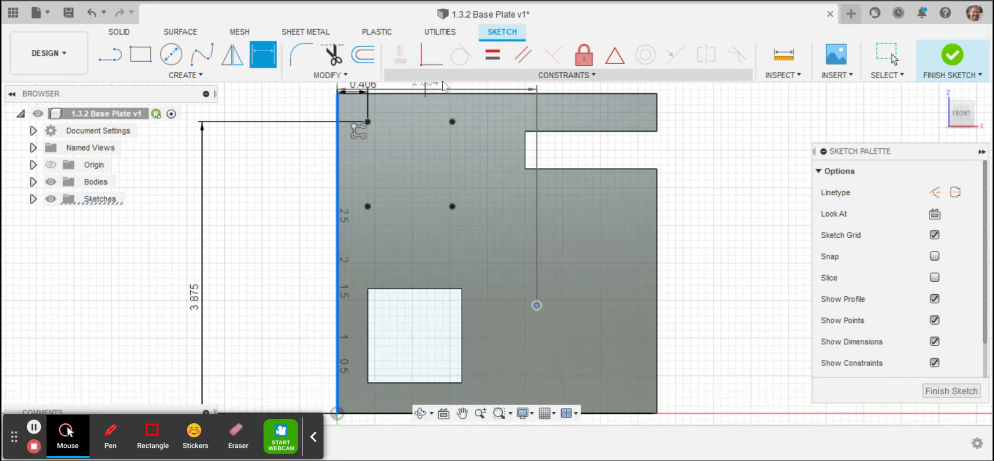
click(443, 89)
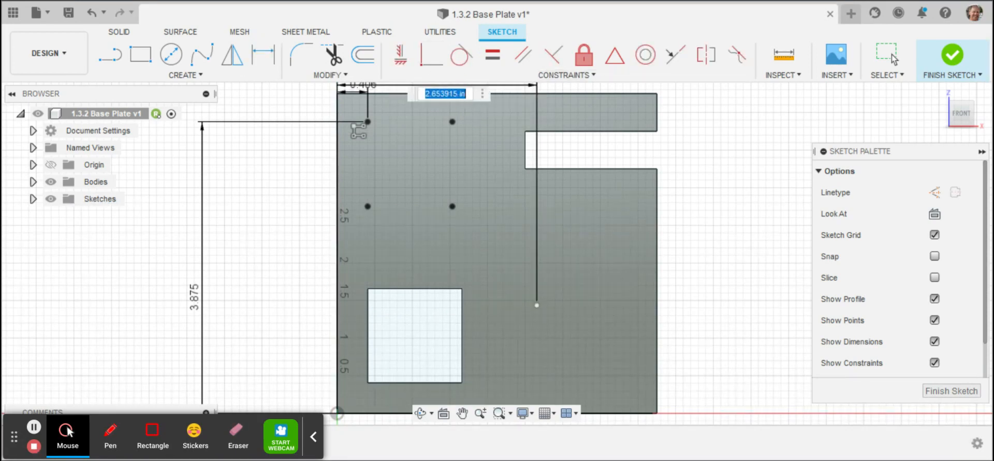
text(2.75)
key(Return)
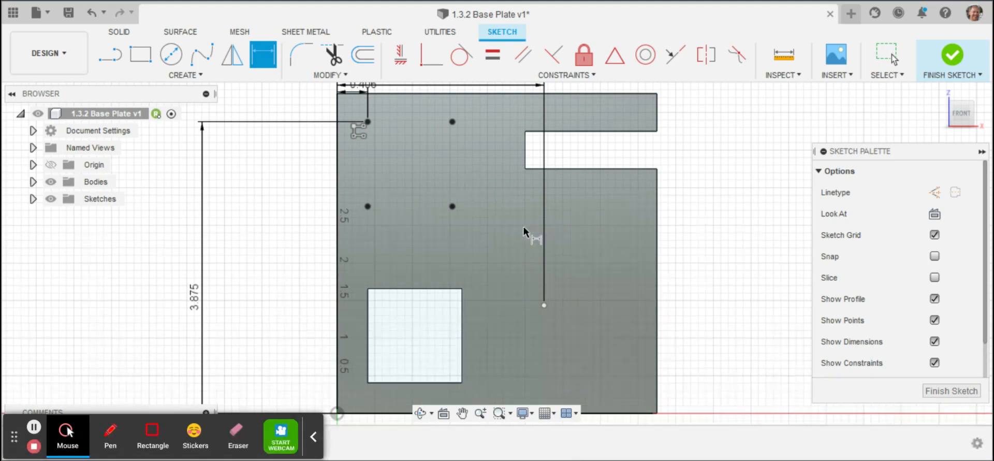
- Dimension the same sketch point 1.5 in above the plate's bottom edge
click(544, 306)
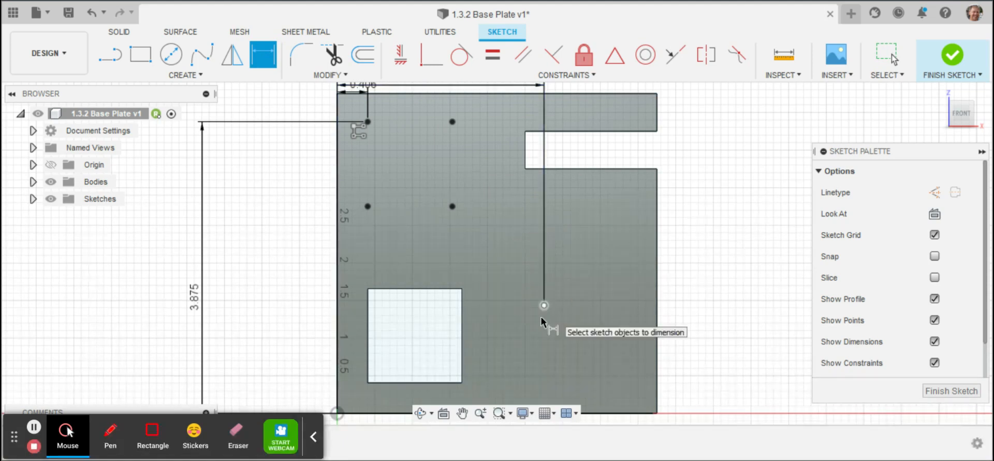
click(600, 415)
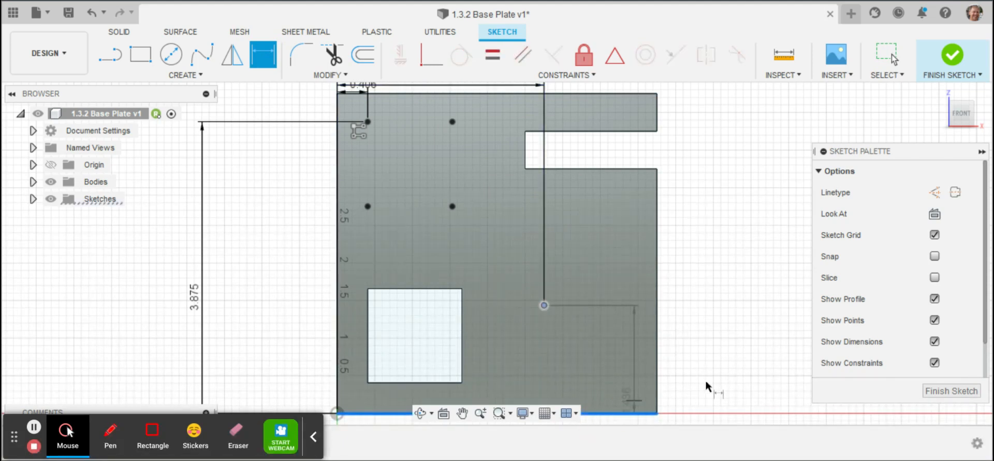
click(783, 361)
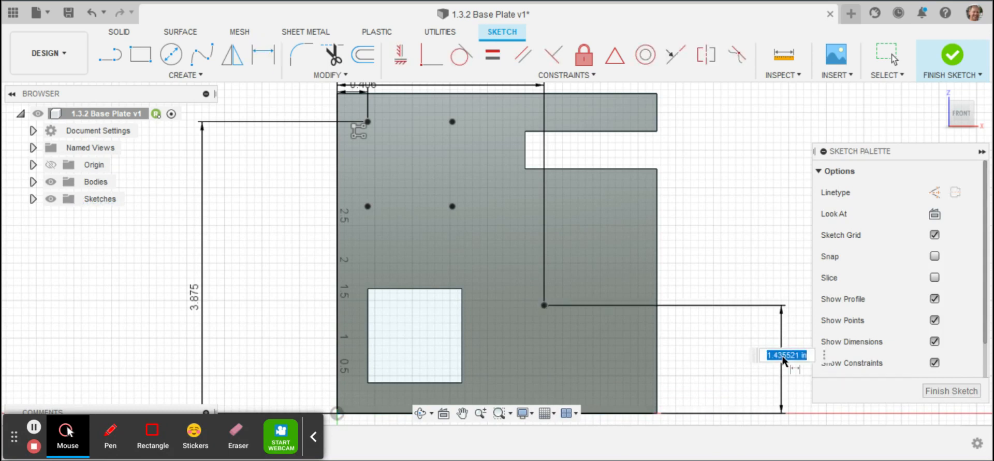
text(1.5)
key(Return)
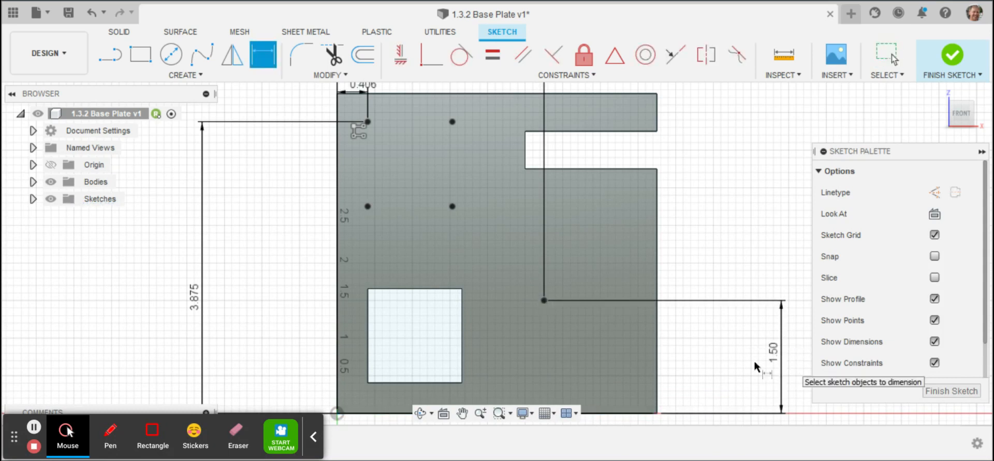
- Start a rectangular pattern of the newly dimensioned point with a horizontal quantity of 2
click(198, 76)
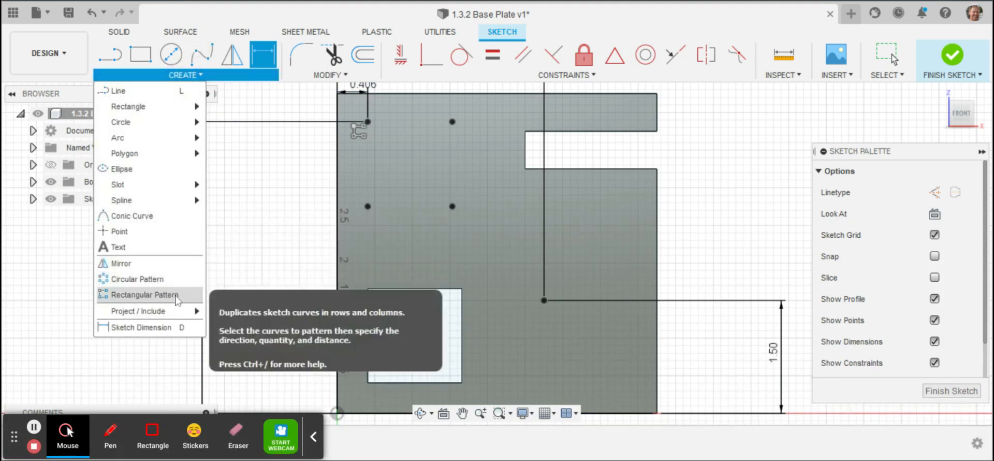
click(179, 293)
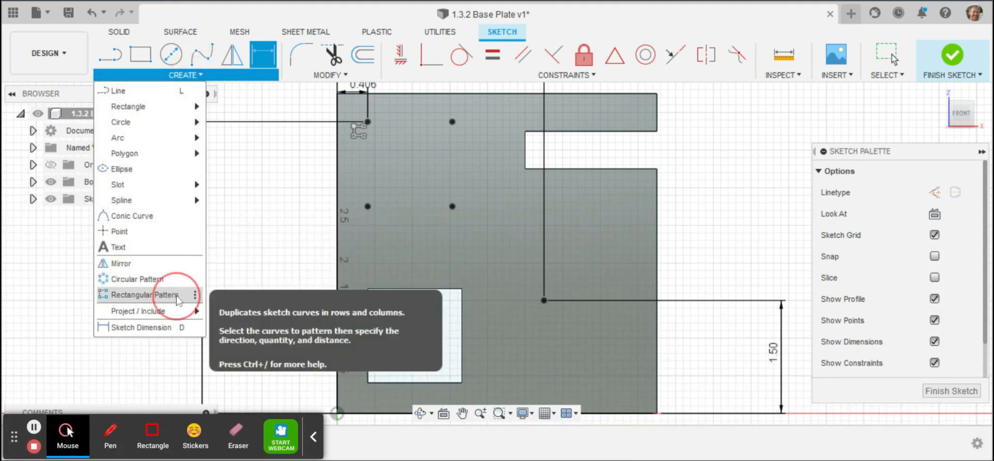
click(543, 301)
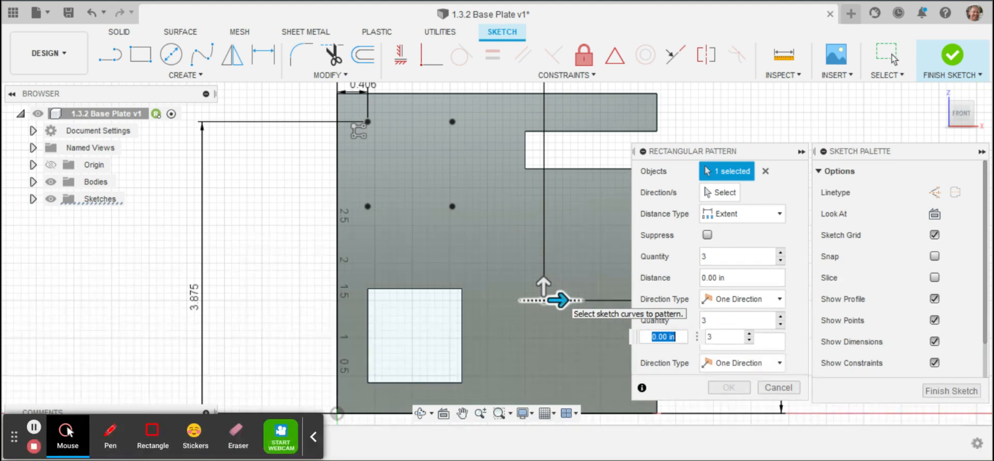
click(710, 338)
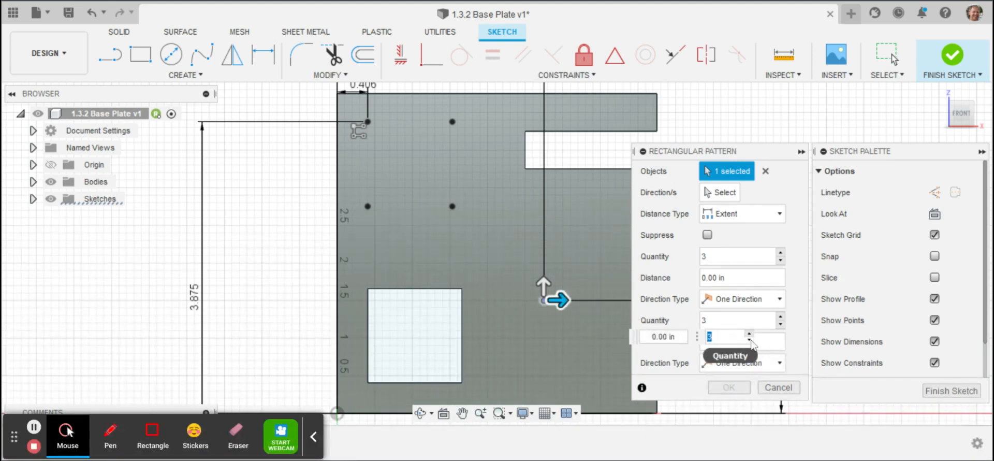
text(2)
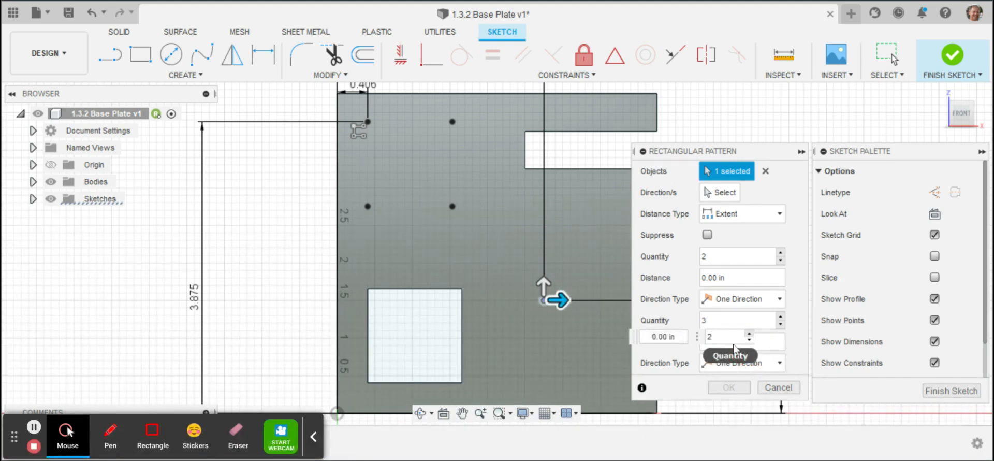
- Set the pattern's horizontal extent distance to 3.875-2.75 in
click(684, 338)
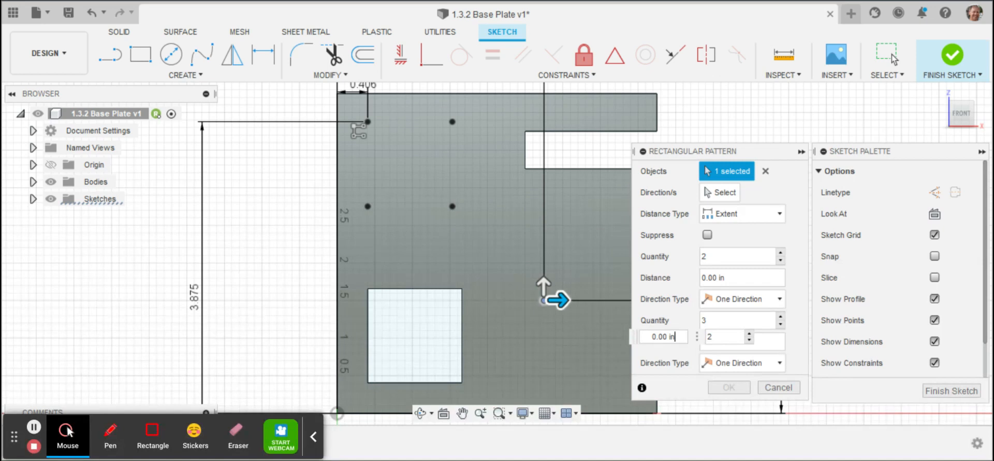
key(BackSpace)
key(BackSpace)
key(BackSpace)
key(BackSpace)
key(BackSpace)
key(BackSpace)
key(BackSpace)
text(3.875)
key(Tab)
text(3.875)
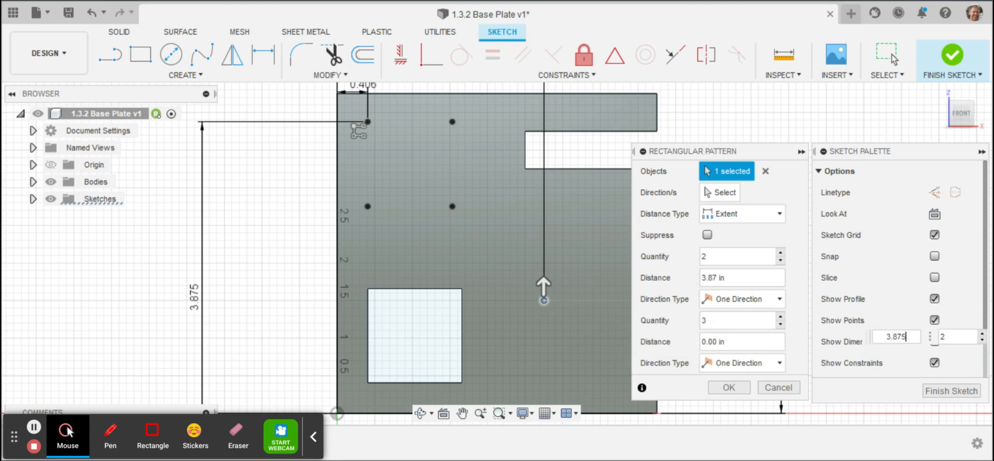
text(-2.75)
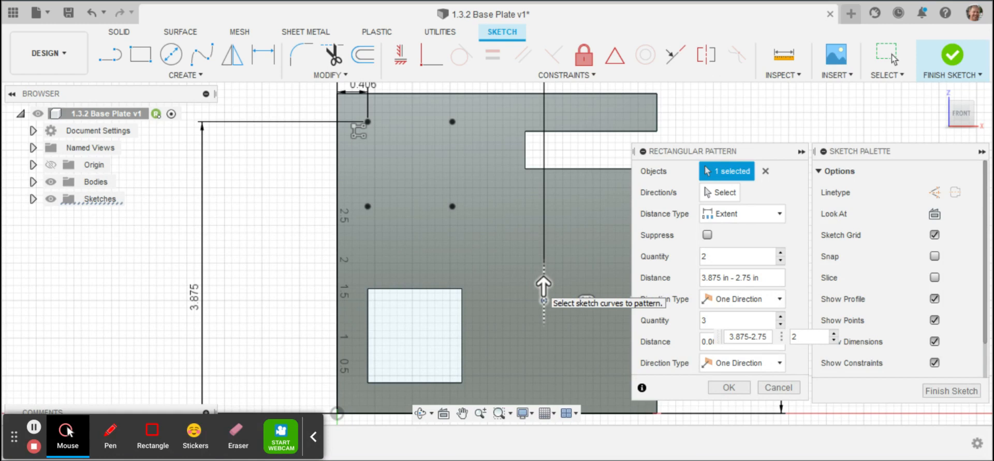
- Set the pattern's vertical quantity to 2 and distance to -(1.5-.375) in, and create the two-by-two point pattern
drag(544, 287, 544, 314)
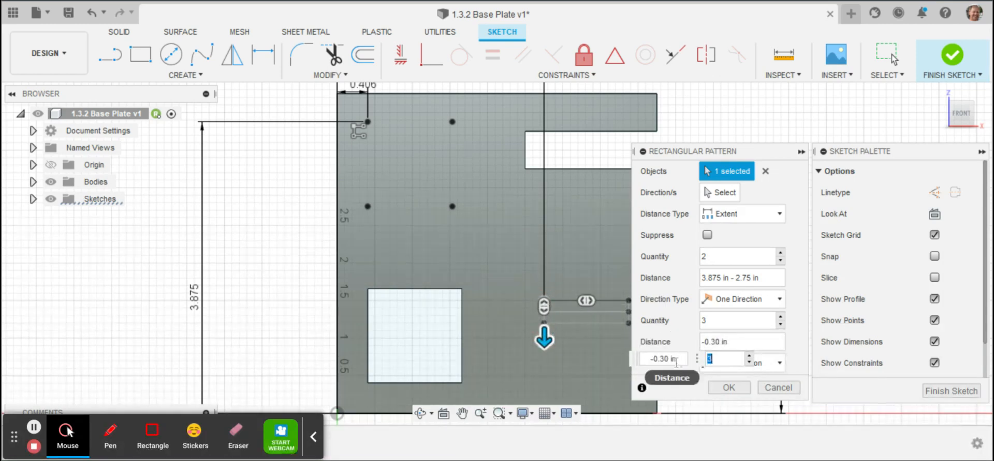
click(749, 363)
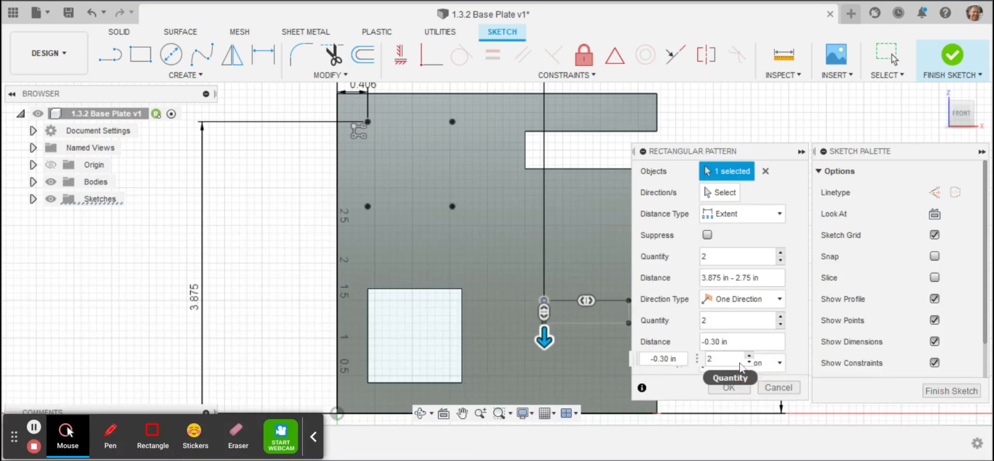
click(675, 359)
drag(675, 359, 657, 360)
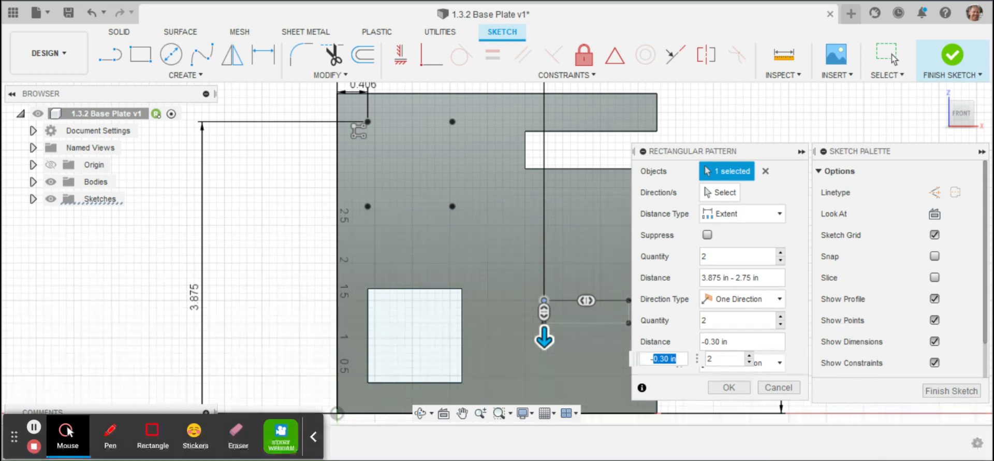
key(BackSpace)
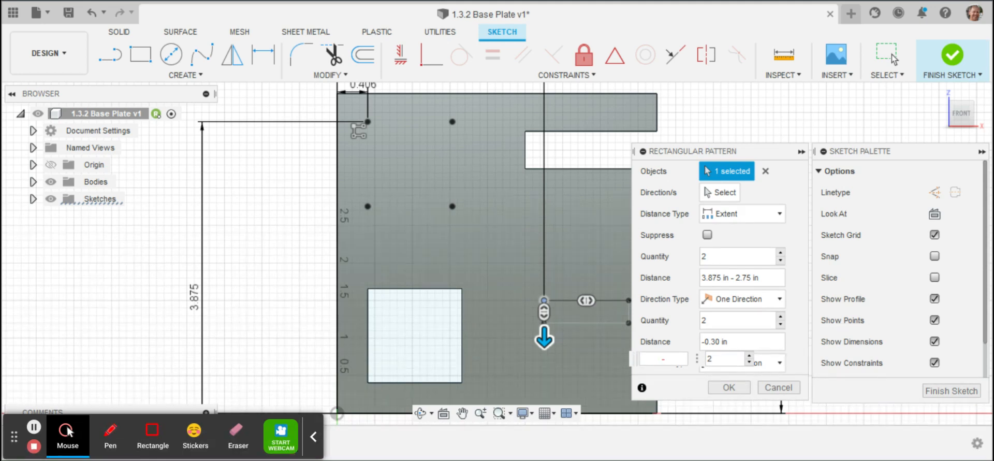
text((1.5-.375))
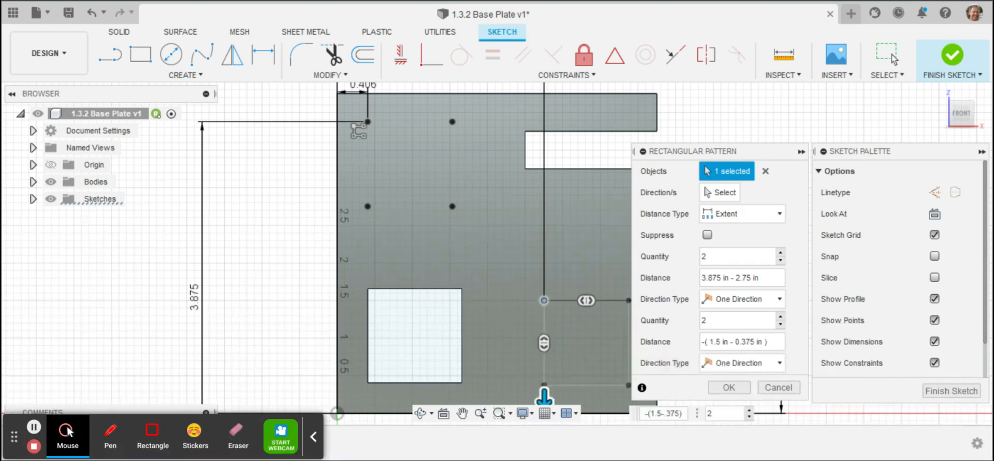
click(731, 388)
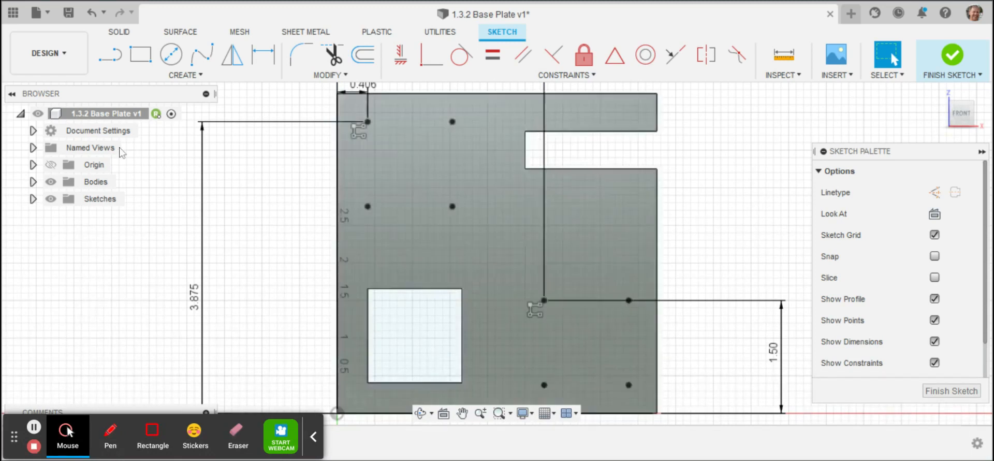
- Finish the sketch and start a Hole at the upper-left point of each point pattern with extents set to All
click(954, 55)
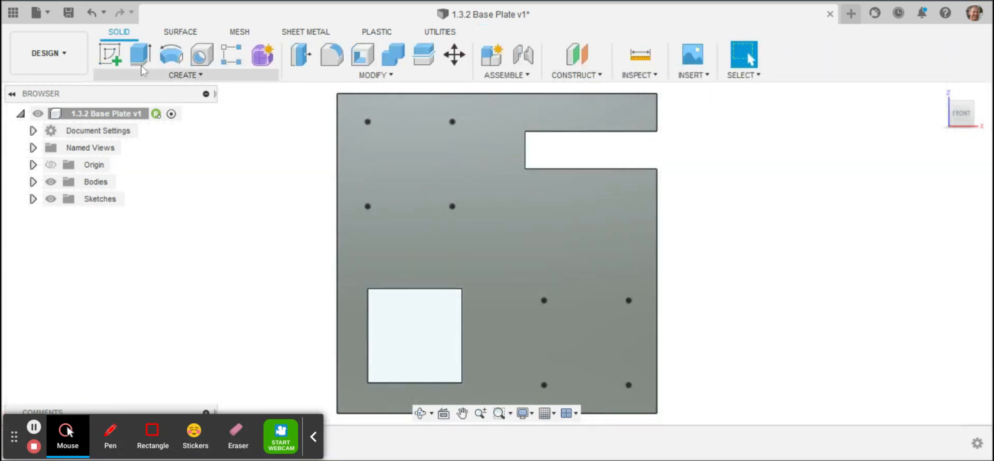
click(212, 60)
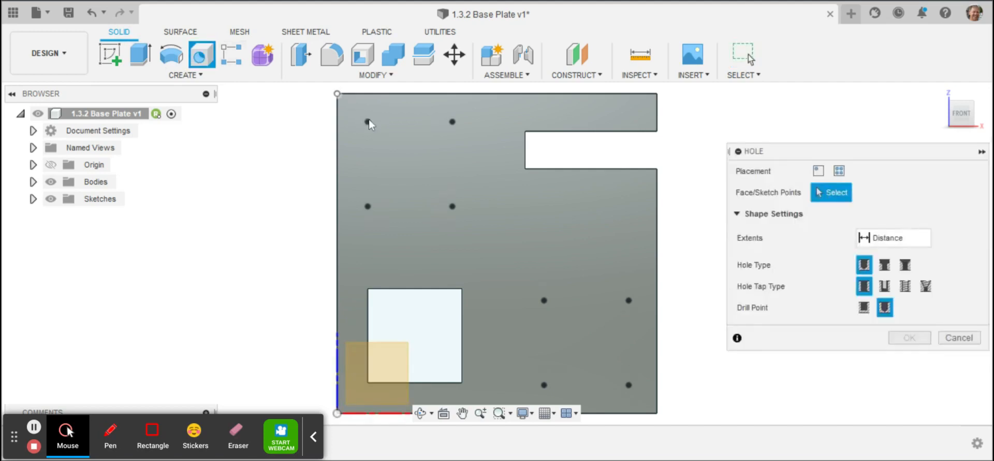
click(371, 123)
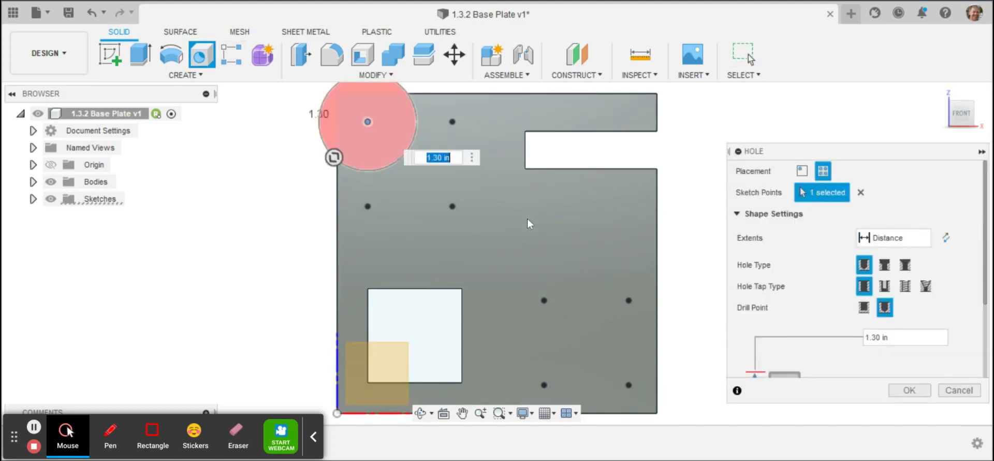
click(544, 300)
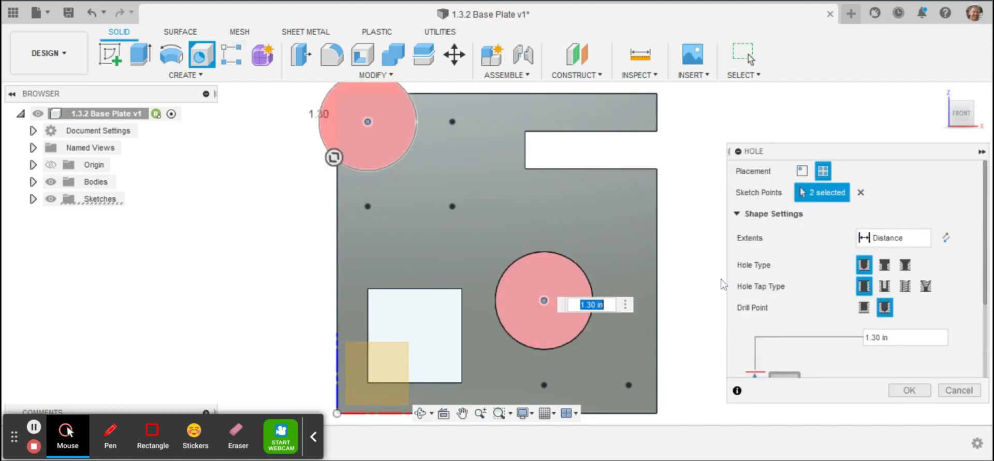
click(901, 243)
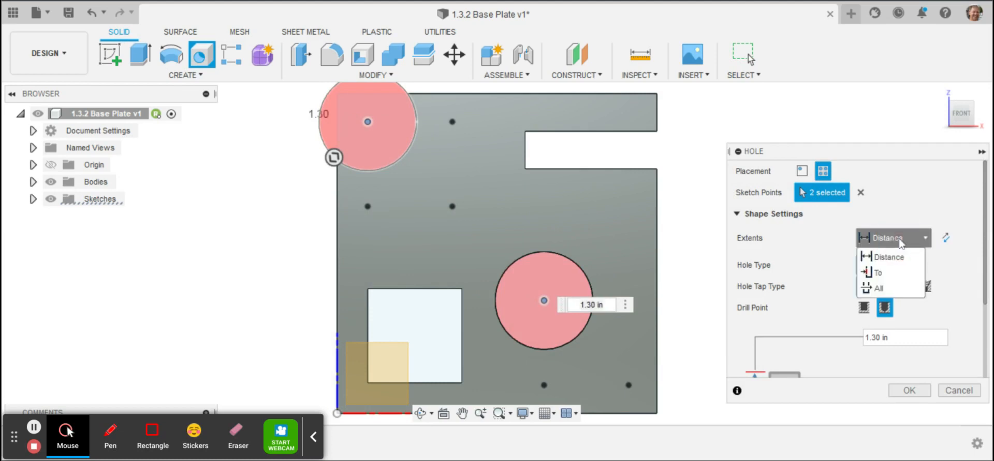
click(891, 288)
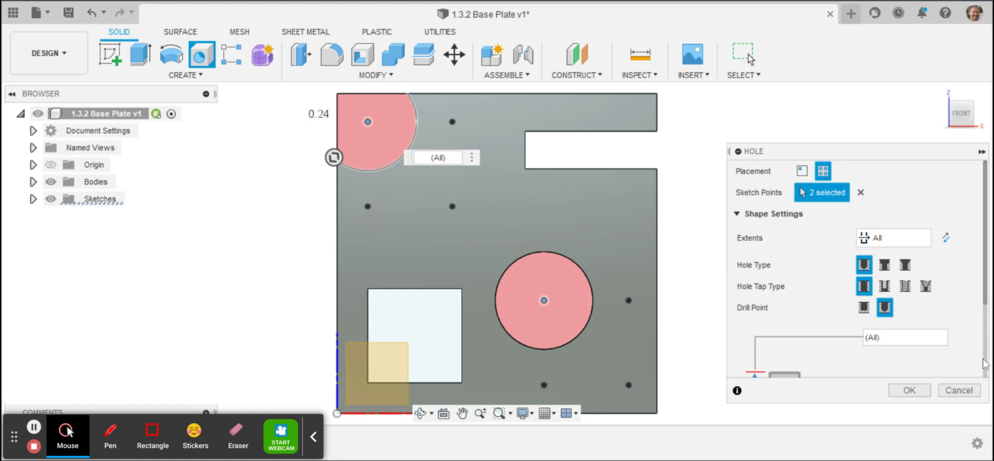
- Set the hole diameter to .23 in and create the two through holes
click(984, 293)
drag(985, 299, 977, 400)
click(906, 338)
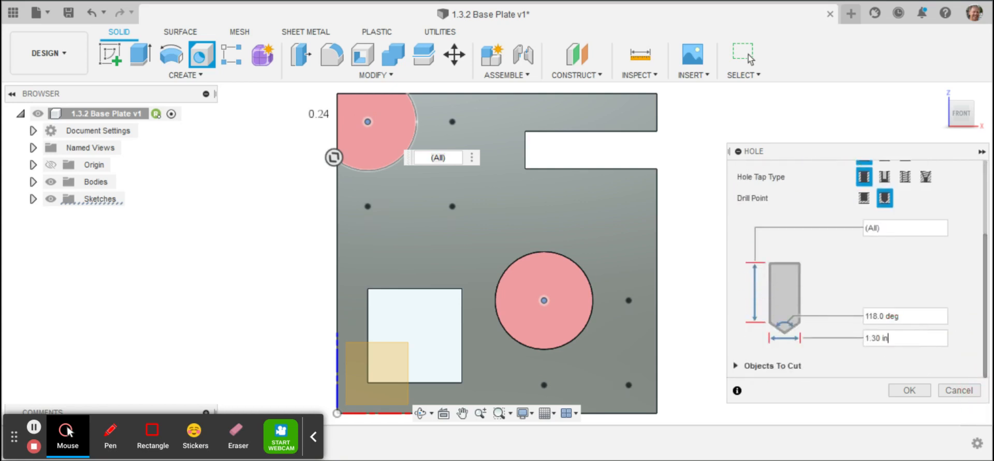
key(BackSpace)
key(BackSpace)
key(BackSpace)
key(BackSpace)
key(BackSpace)
key(BackSpace)
key(BackSpace)
text(.23)
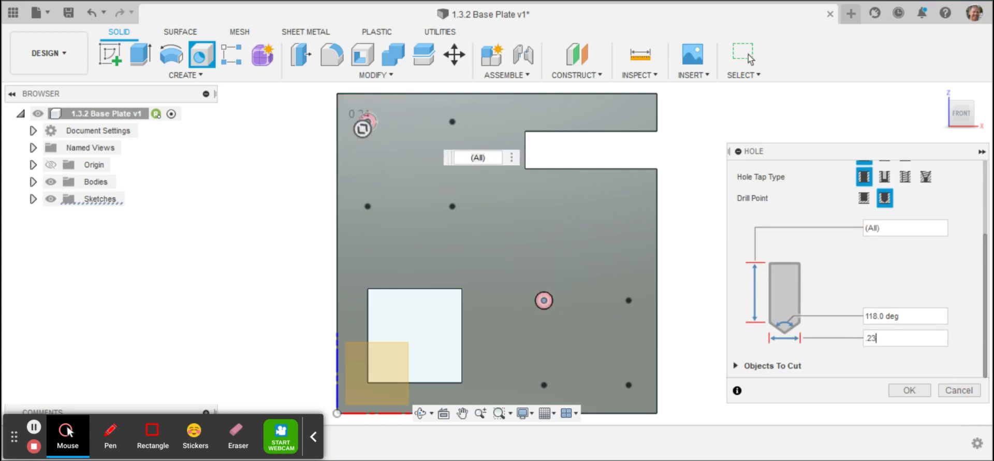
key(Return)
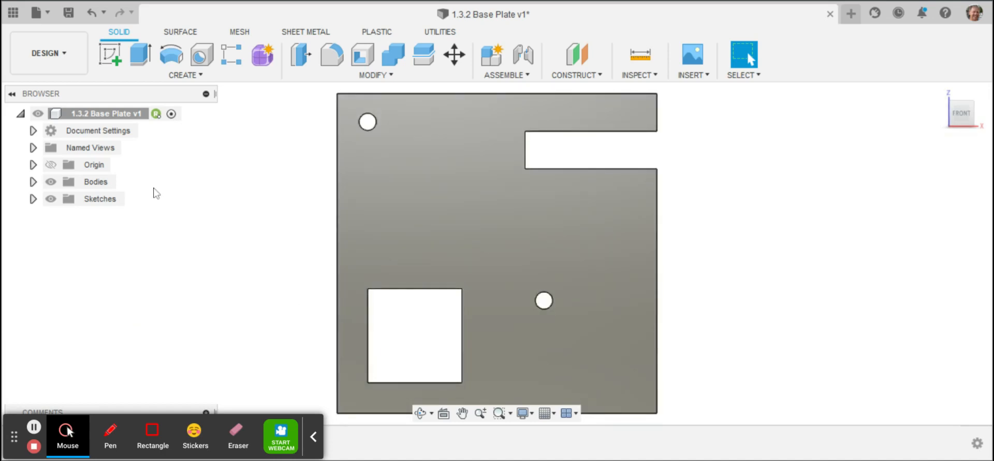
- Expand the sketches in the browser and make Sketch4 with the hole points visible
click(33, 199)
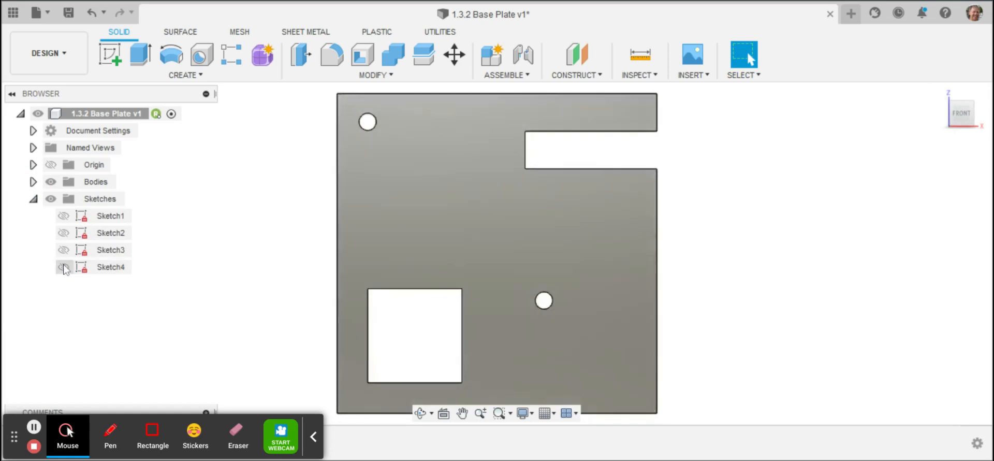
click(67, 267)
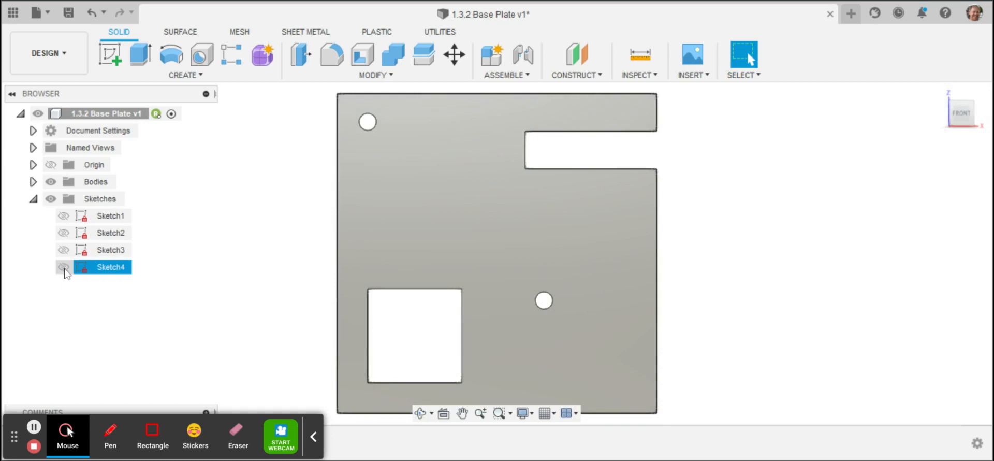
click(64, 266)
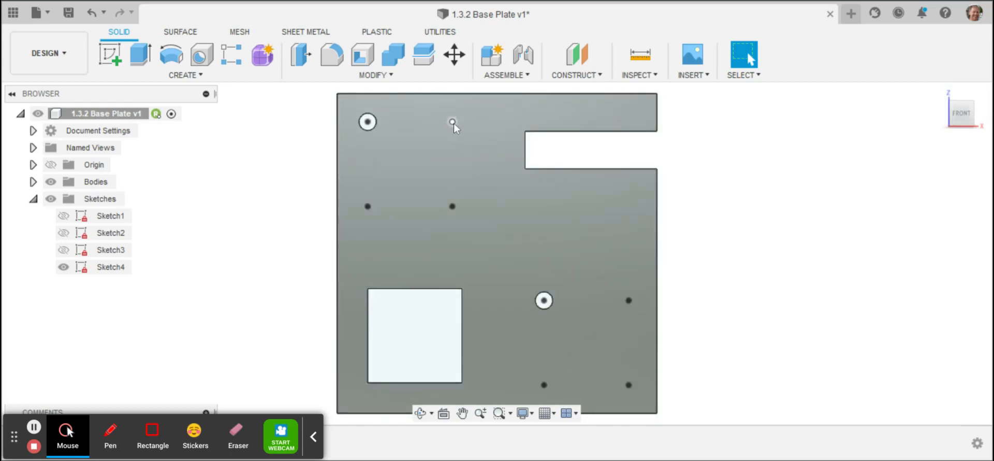
- Start a Hole at the upper-right and lower-left points of both two-by-two point patterns with extents set to All
click(208, 60)
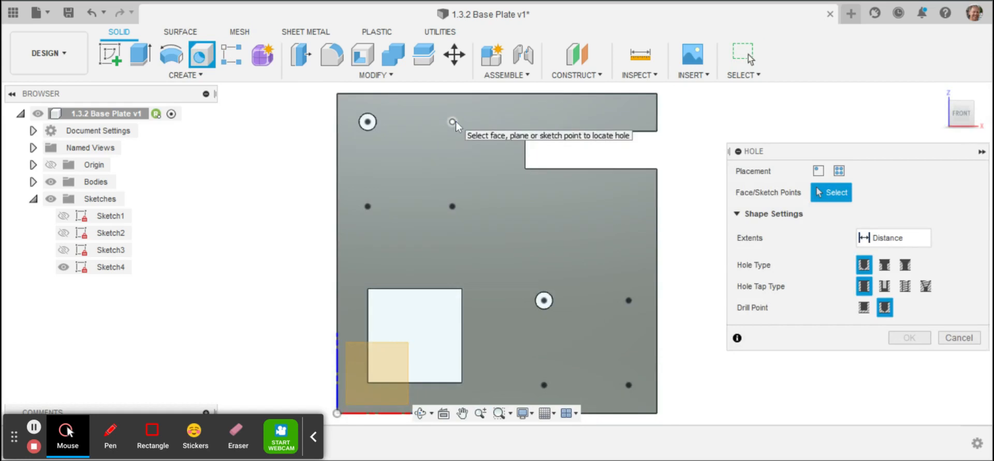
click(456, 121)
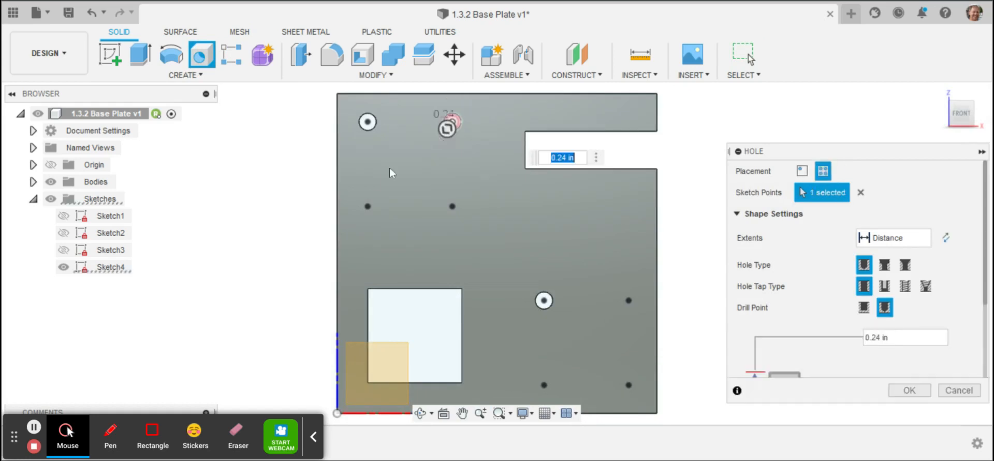
click(367, 206)
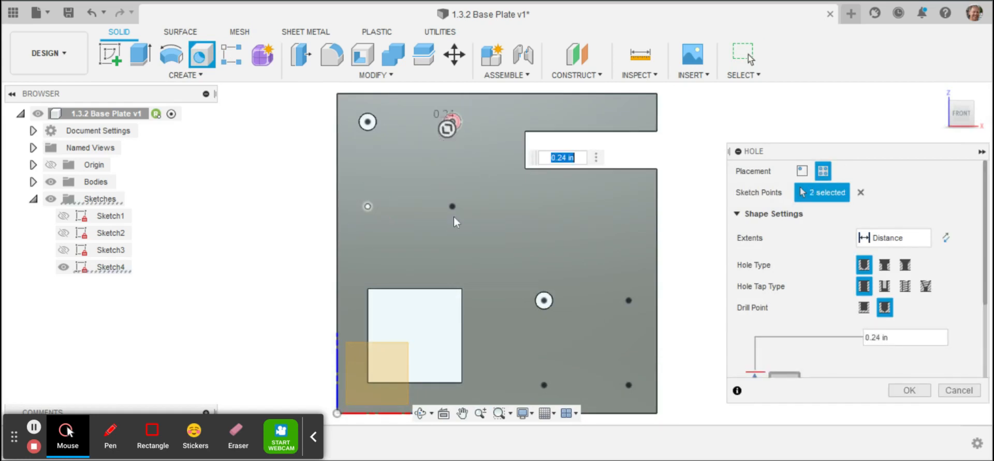
click(630, 298)
click(544, 385)
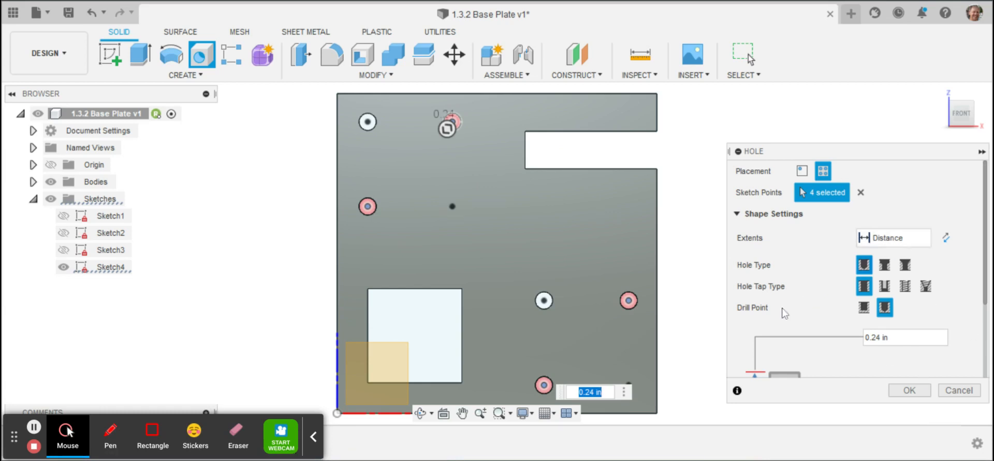
click(917, 238)
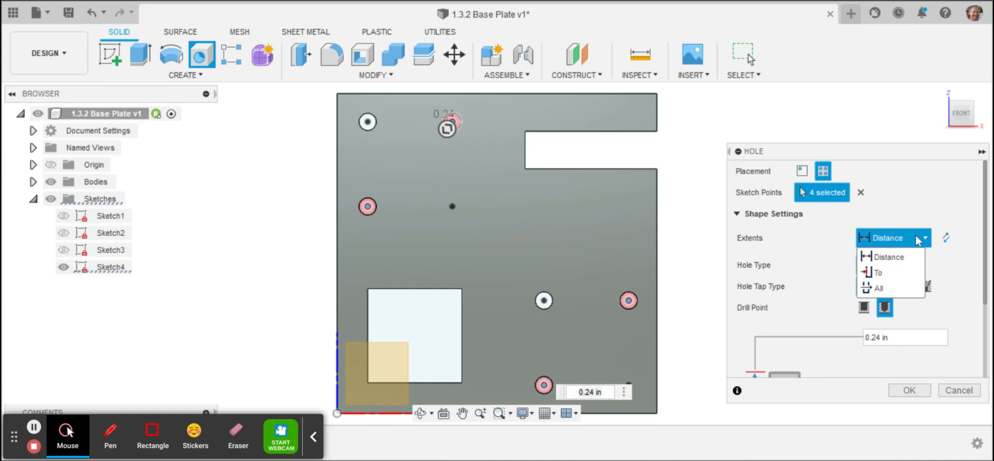
click(894, 289)
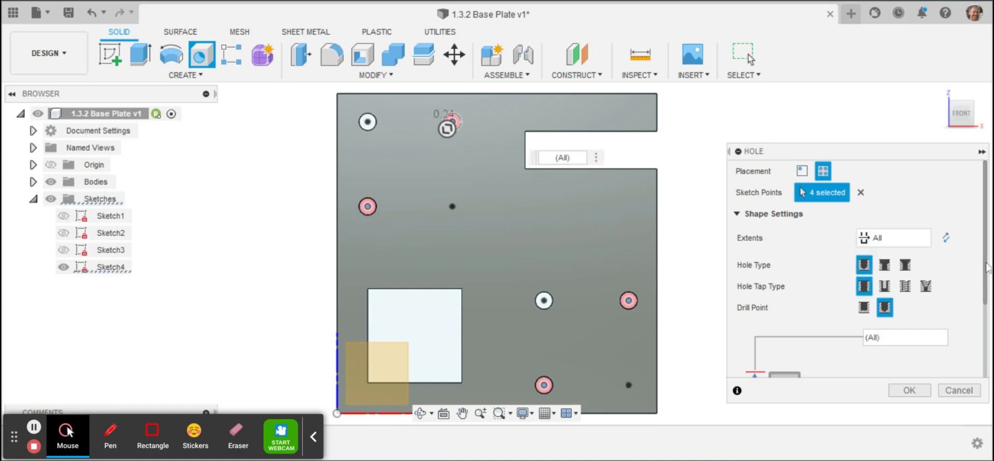
- Set the hole diameter to 0.177 in and create the four through holes
drag(988, 267, 984, 369)
click(917, 341)
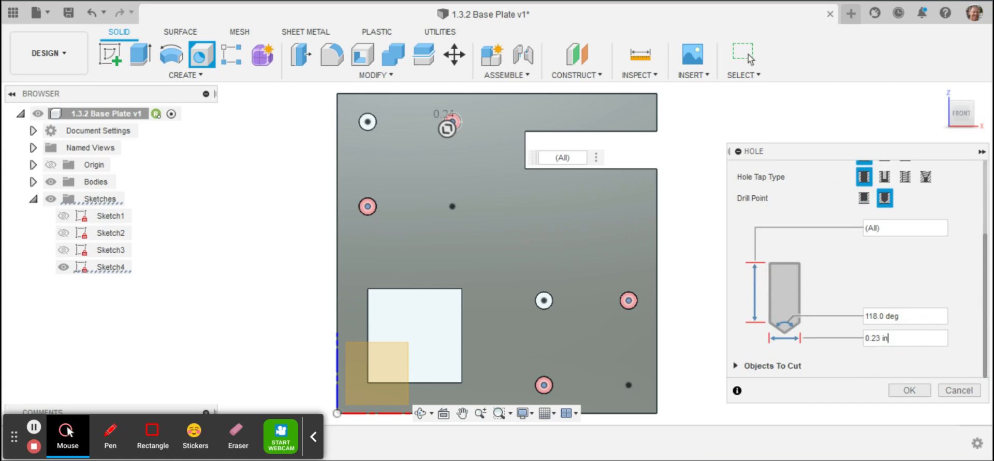
key(BackSpace)
key(BackSpace)
key(BackSpace)
key(BackSpace)
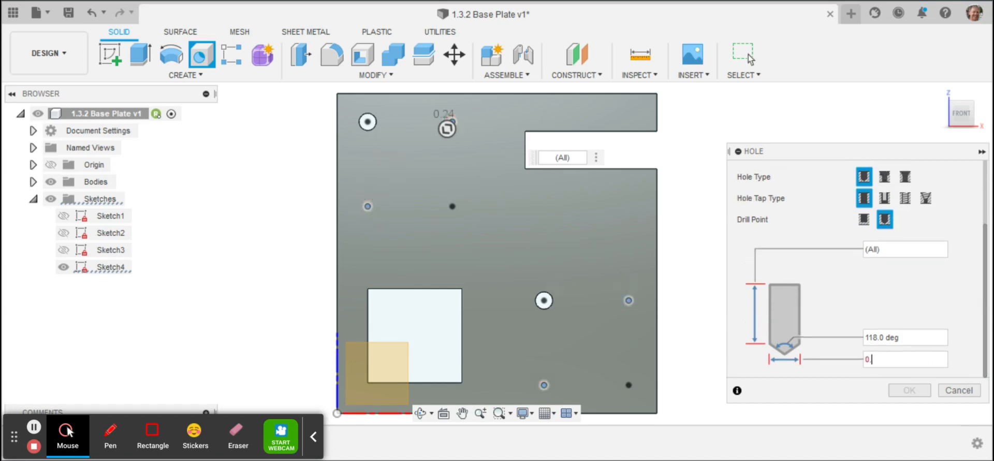
text(.177)
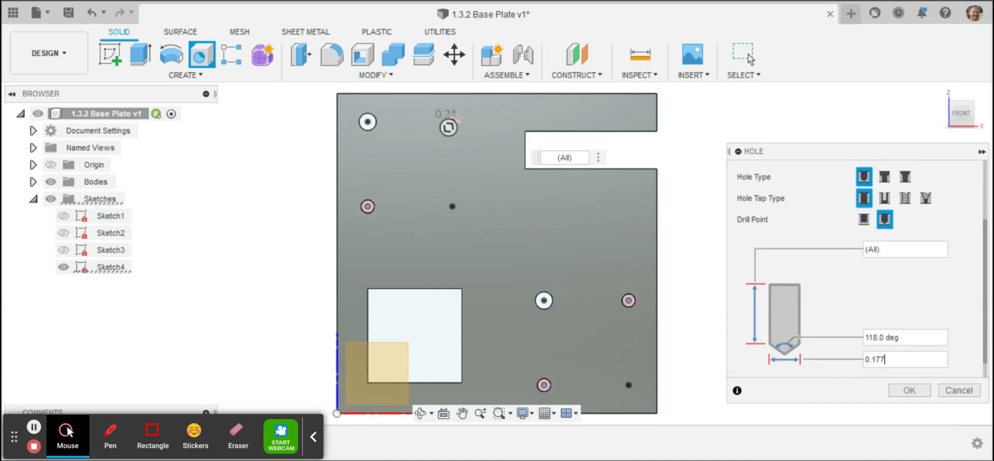
click(905, 395)
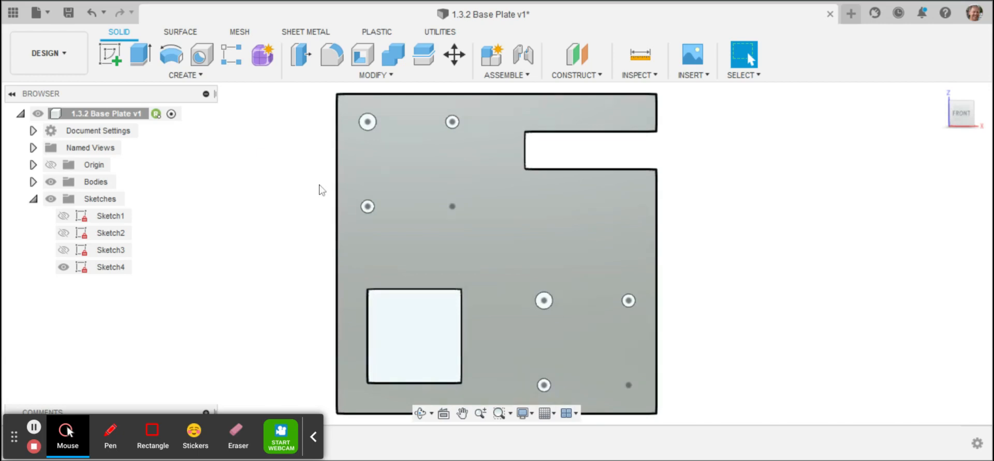
- Start a Hole at the remaining lower-right point of each point pattern with extents set to All
click(199, 57)
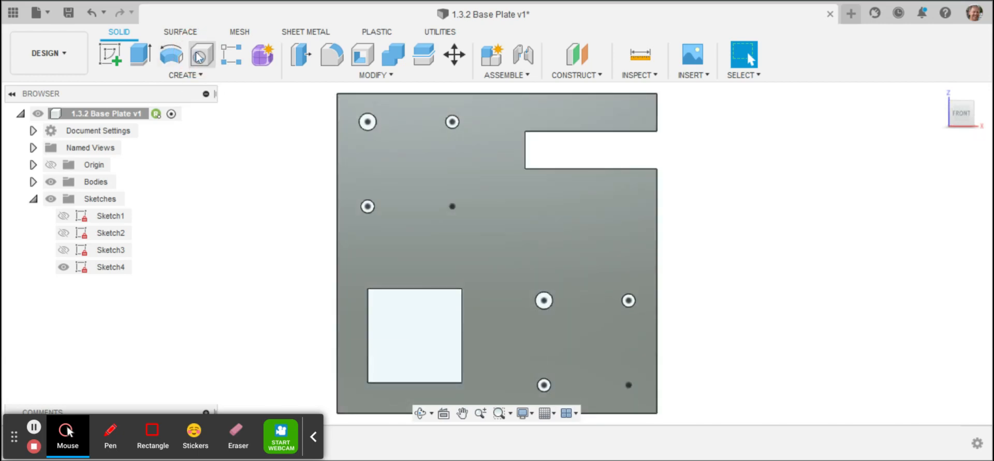
click(452, 207)
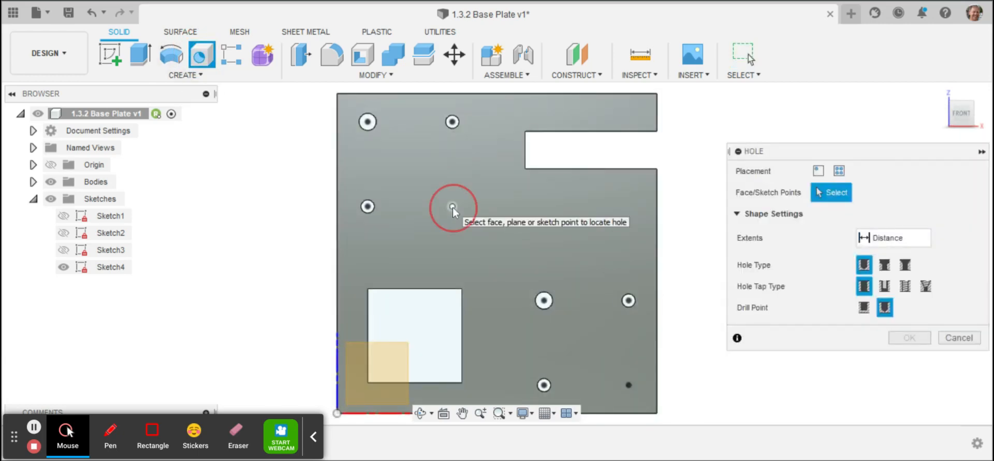
click(628, 385)
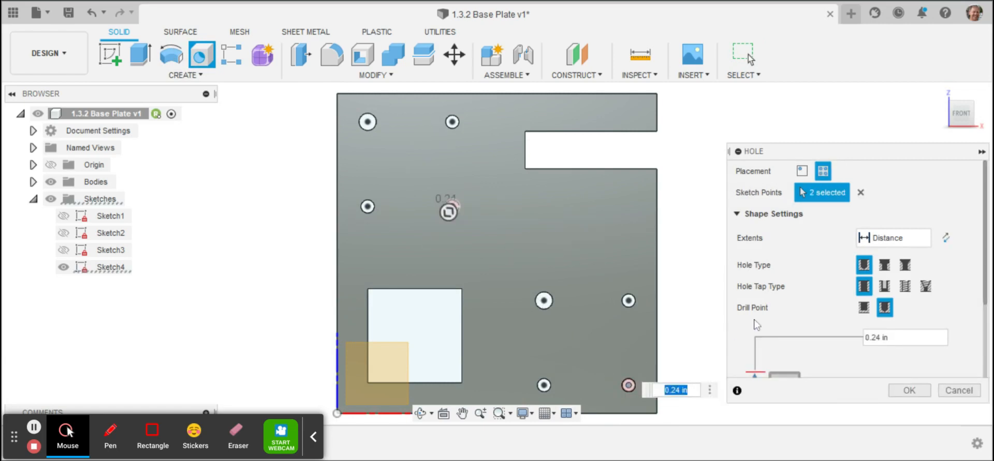
click(889, 239)
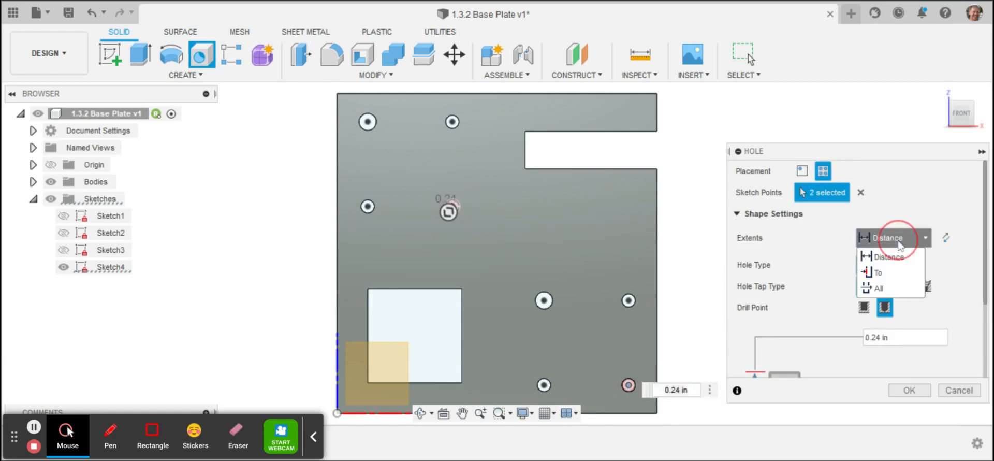
click(881, 288)
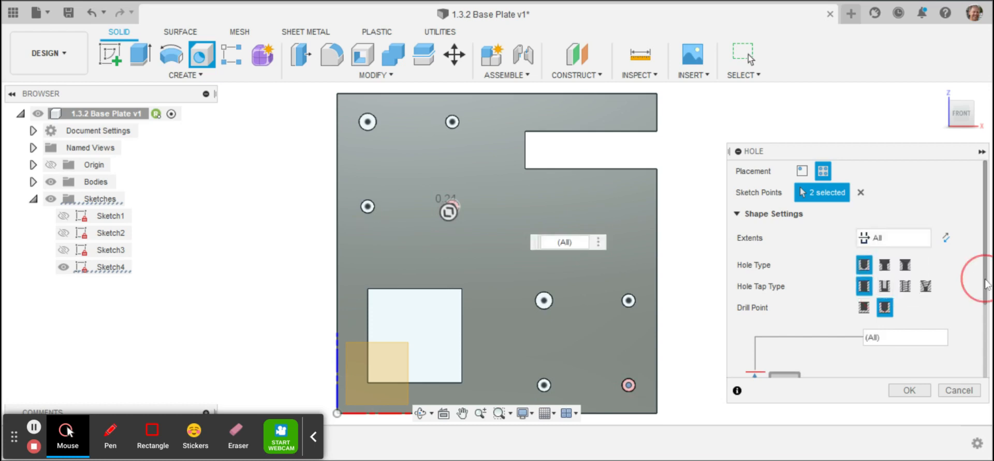
- Set the hole diameter to 0.191 in and create the two through holes
scroll(979, 279, down, 3)
click(908, 340)
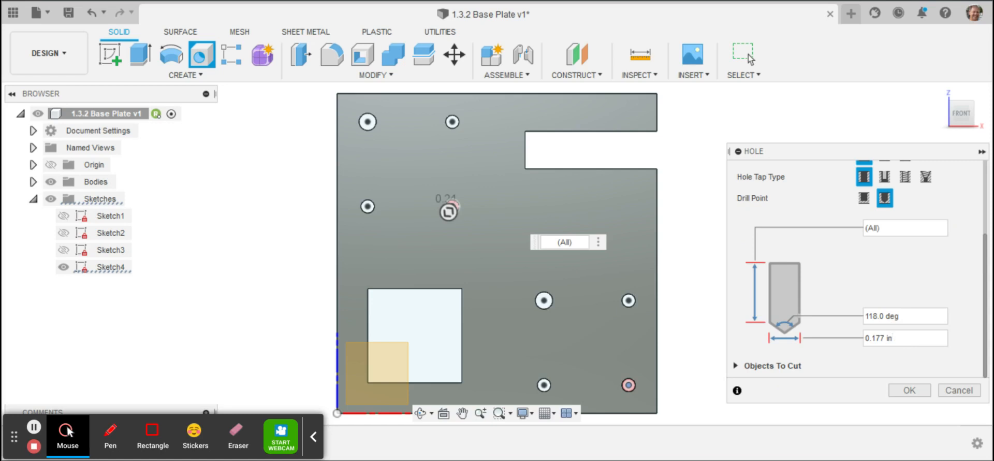
key(BackSpace)
key(BackSpace)
key(BackSpace)
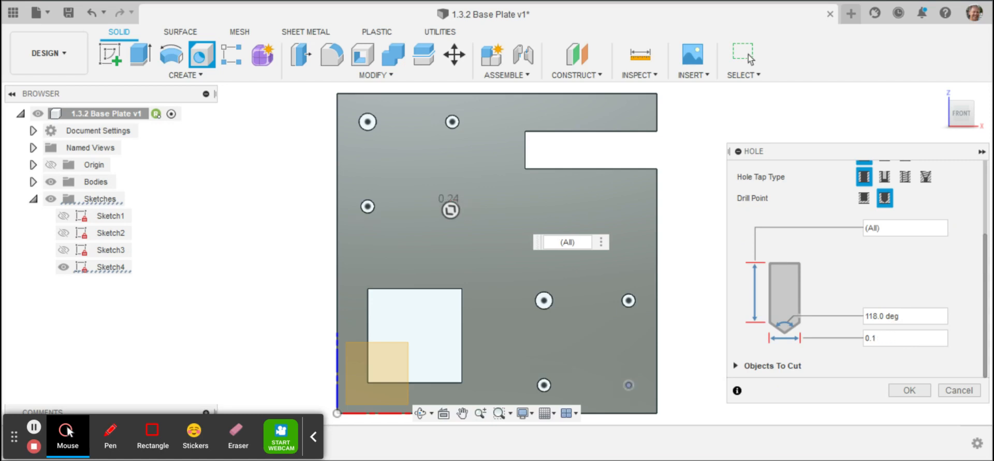
text(91)
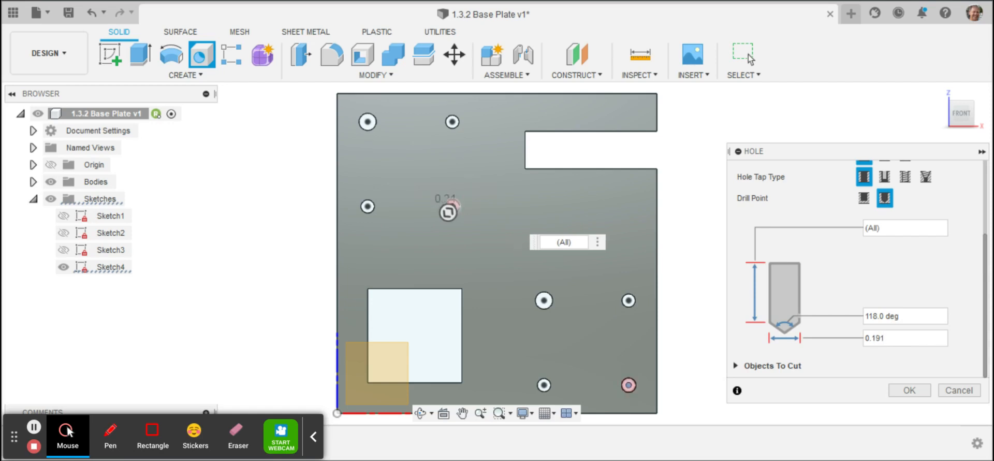
click(904, 391)
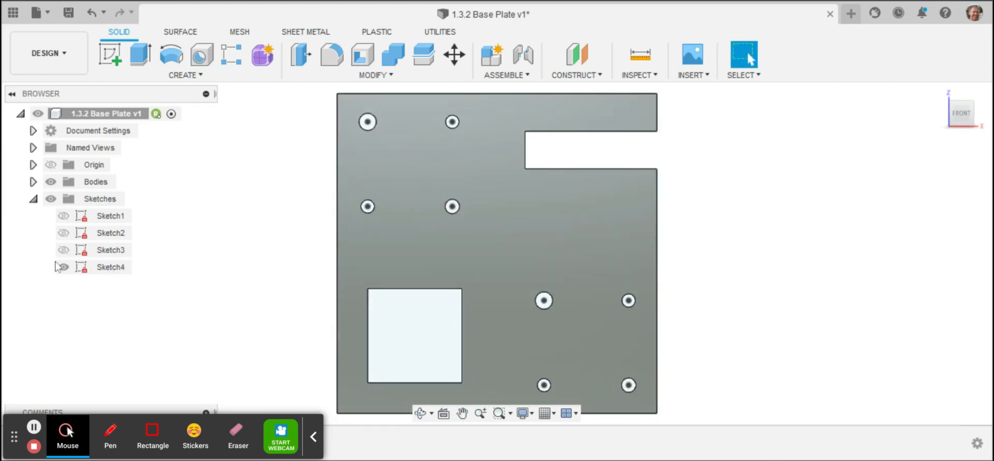
- Hide Sketch4 and start a new sketch on the plate's front face
click(64, 271)
click(64, 269)
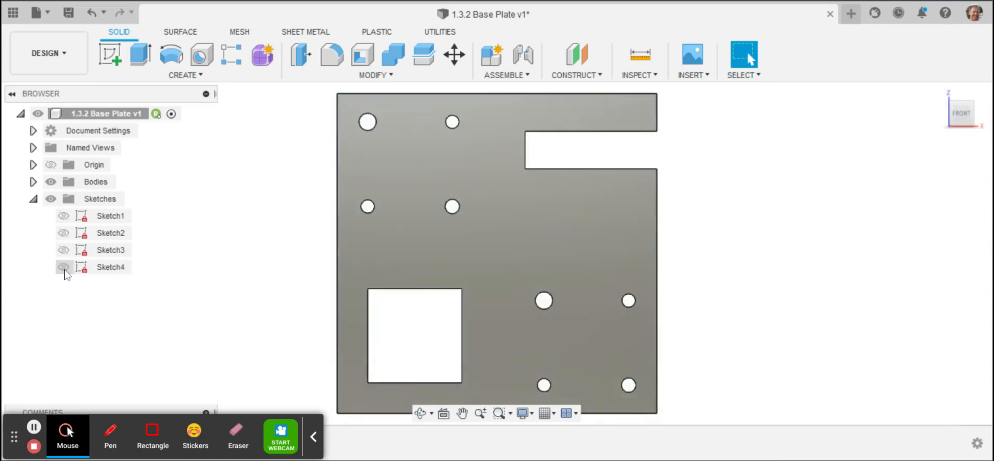
right_click(544, 219)
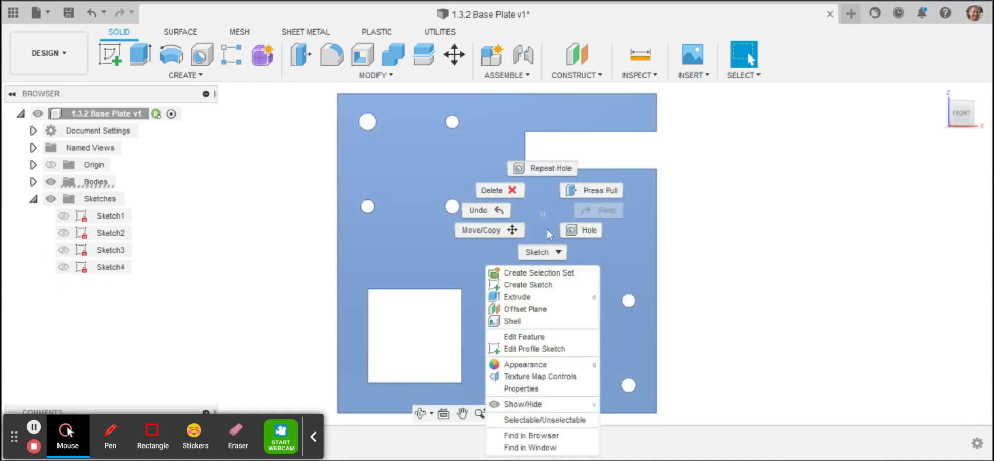
click(538, 285)
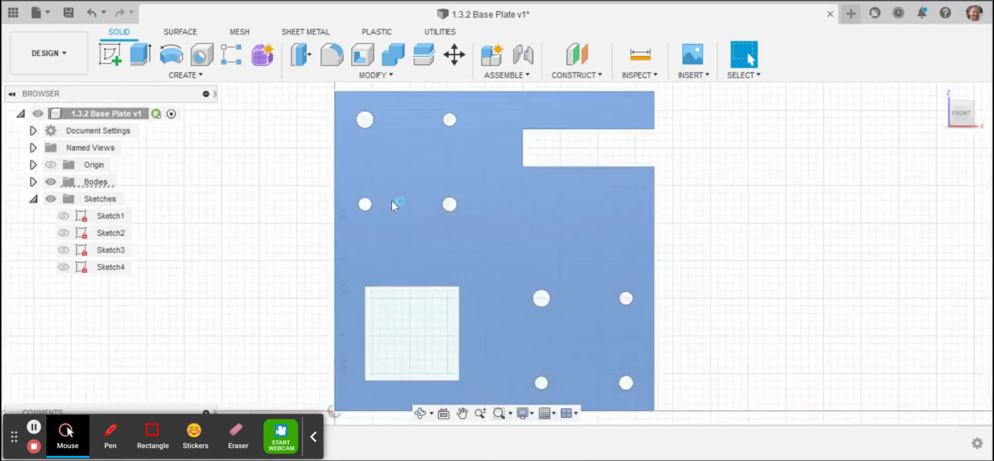
click(391, 201)
- Place a sketch point below the open slot, about 2.97 in above the plate's bottom edge, and dimension its height from that edge
click(177, 78)
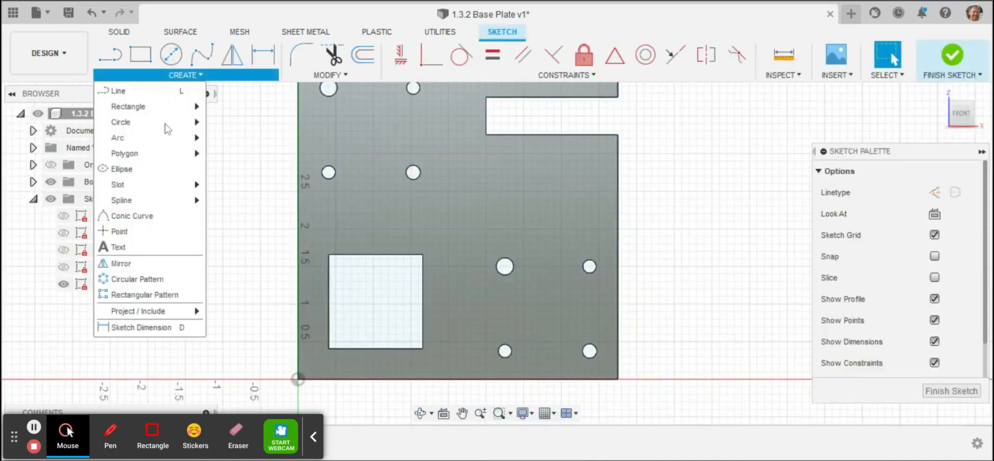
click(165, 231)
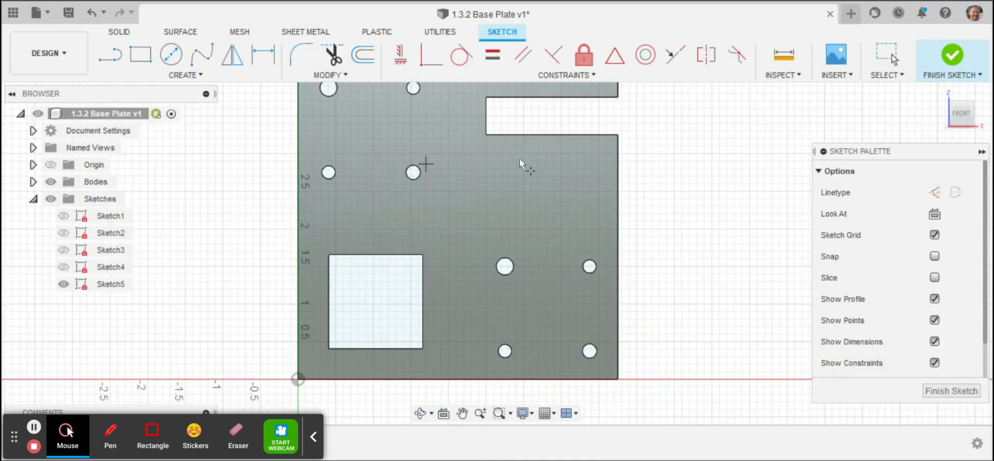
click(551, 156)
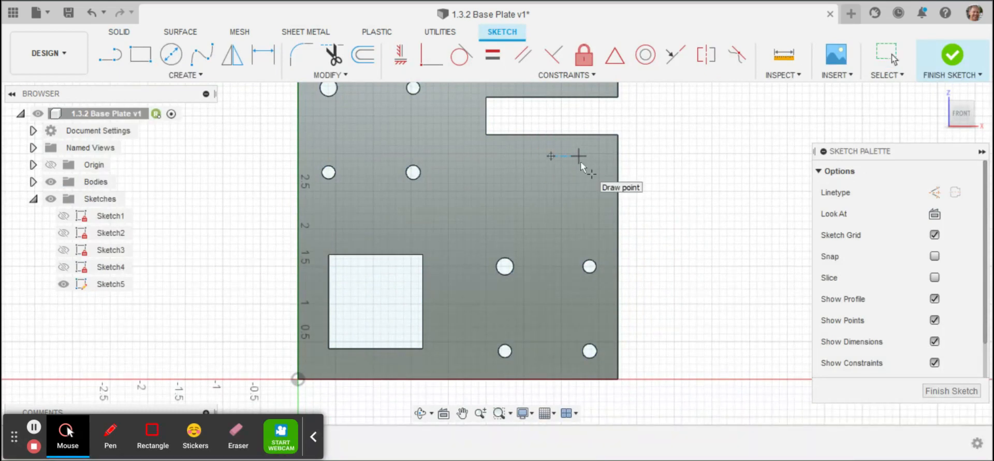
key(d)
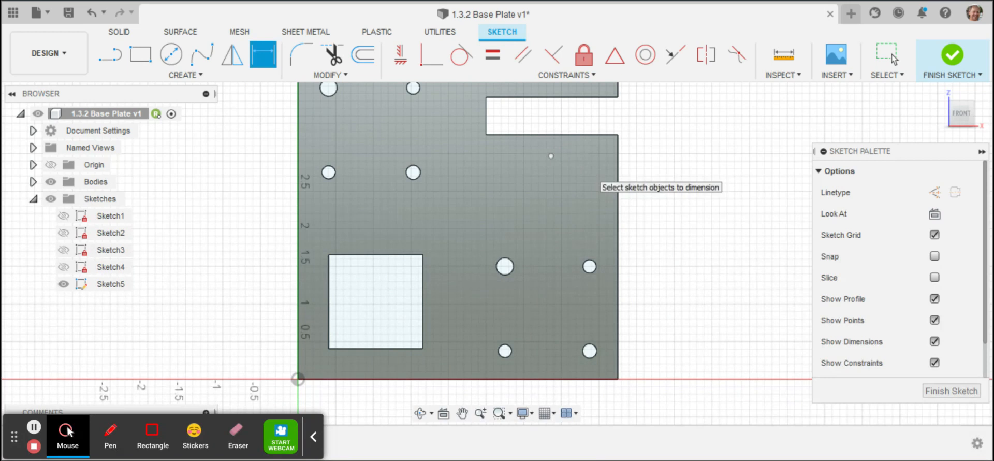
click(553, 156)
click(563, 381)
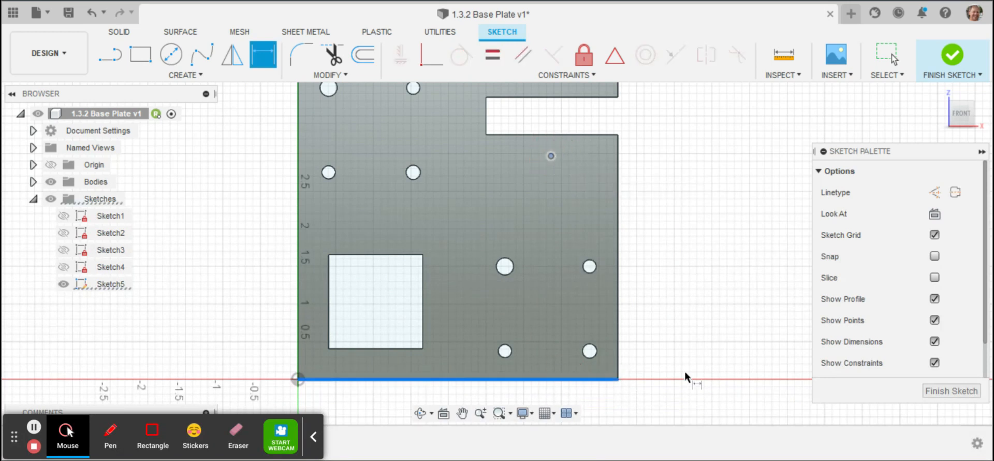
click(743, 294)
key(Escape)
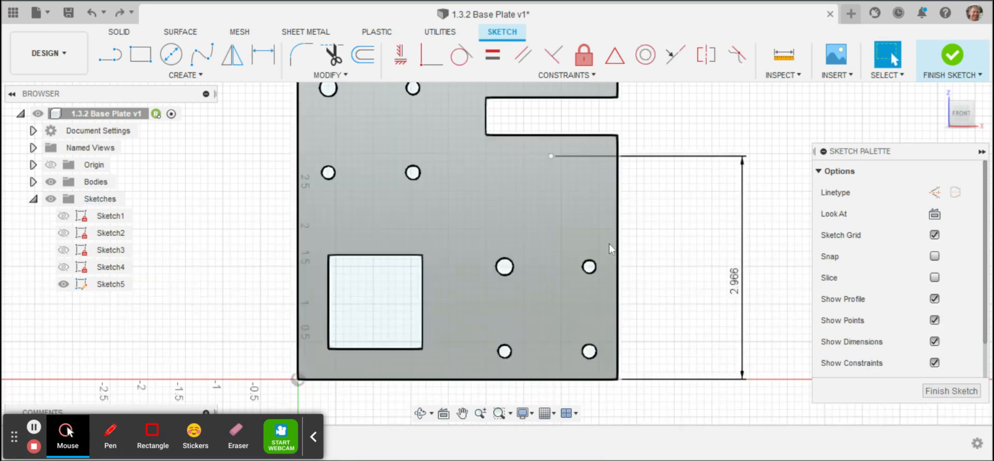
- Set the sketch point's height above the plate's bottom edge to 2.875 in
click(736, 289)
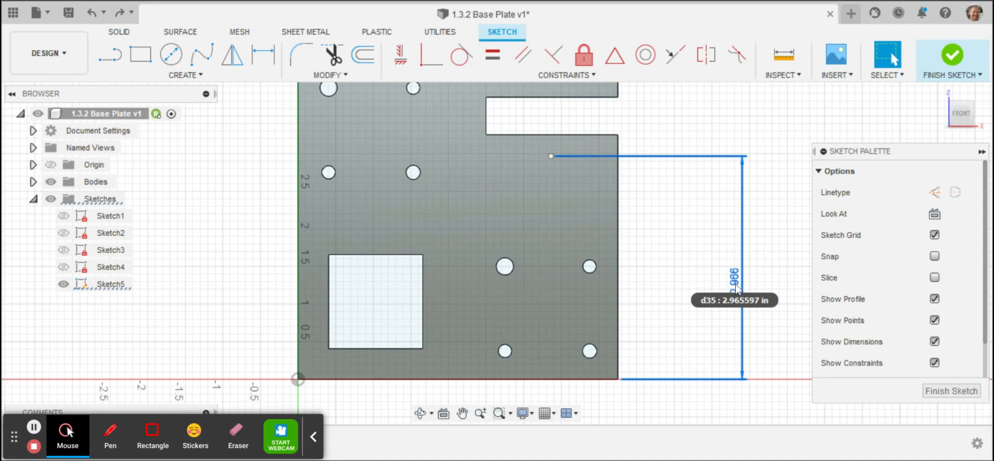
double_click(736, 289)
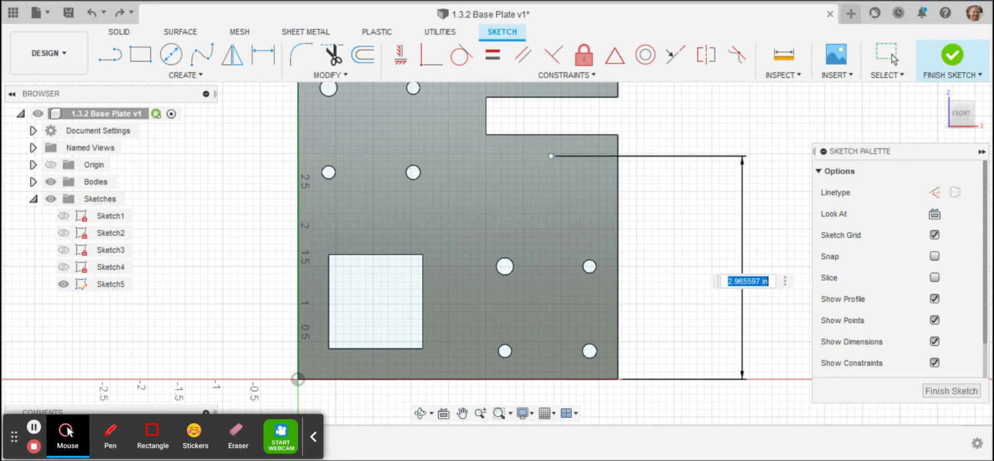
text(2.875)
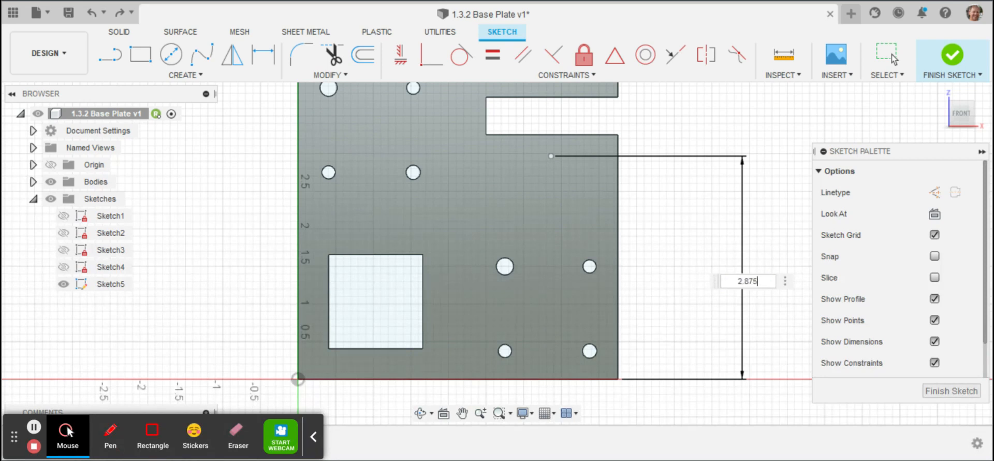
key(Return)
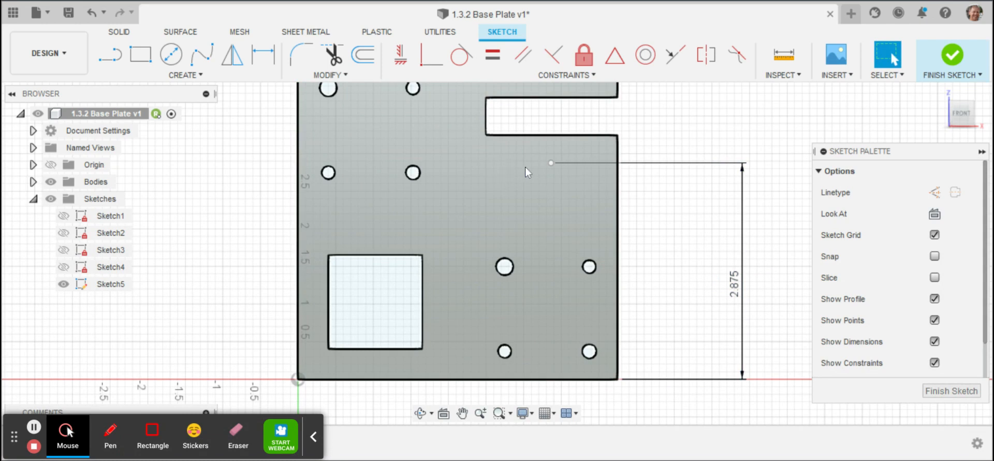
- Dimension the sketch point's horizontal distance from the plate's right edge, set it to 0.875 in, and finish the sketch
click(551, 163)
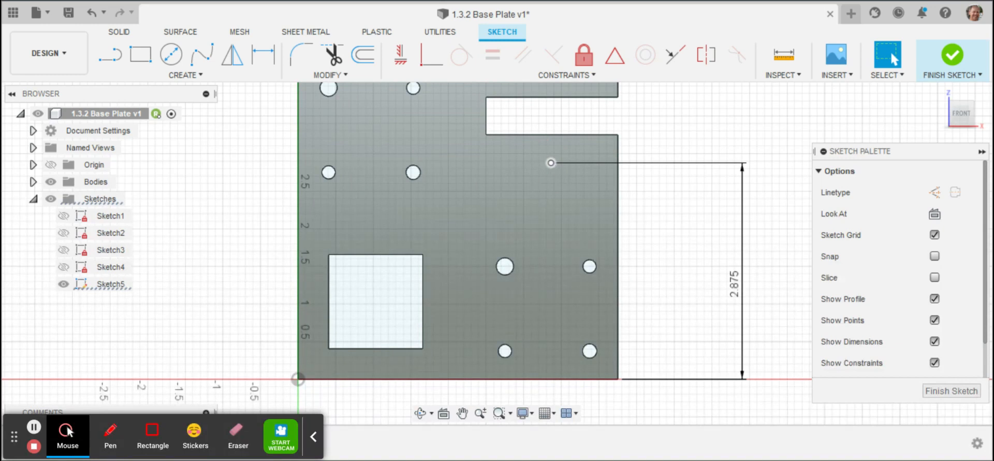
click(620, 211)
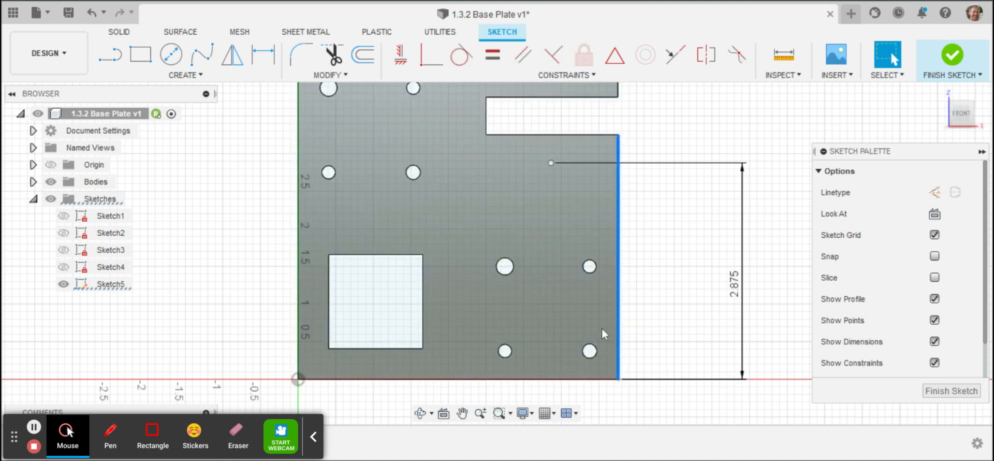
click(589, 351)
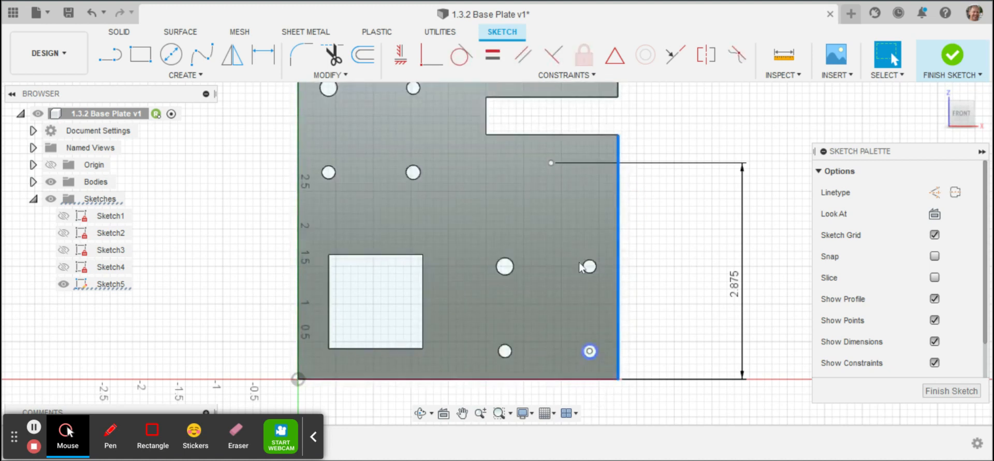
key(d)
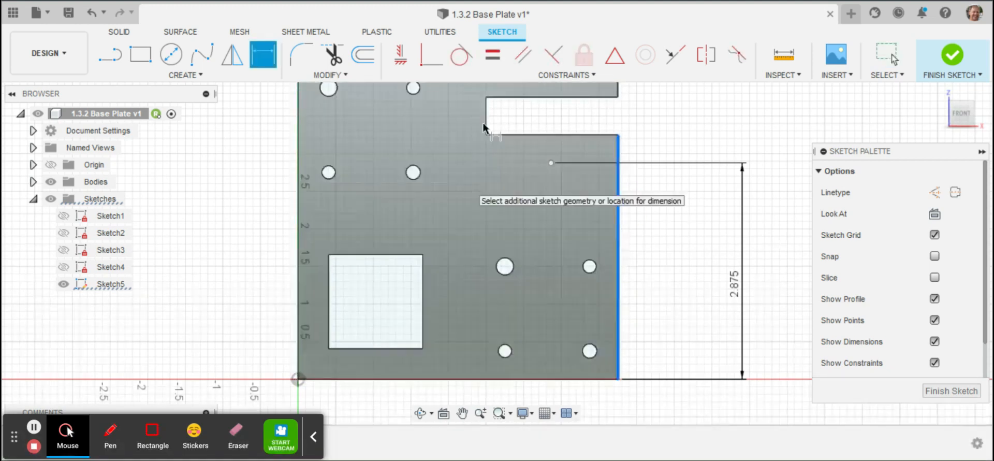
click(551, 163)
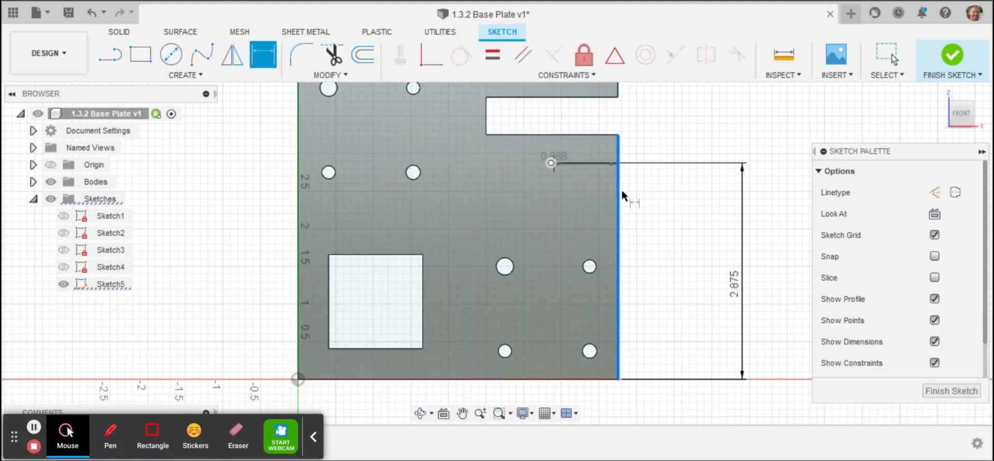
click(615, 289)
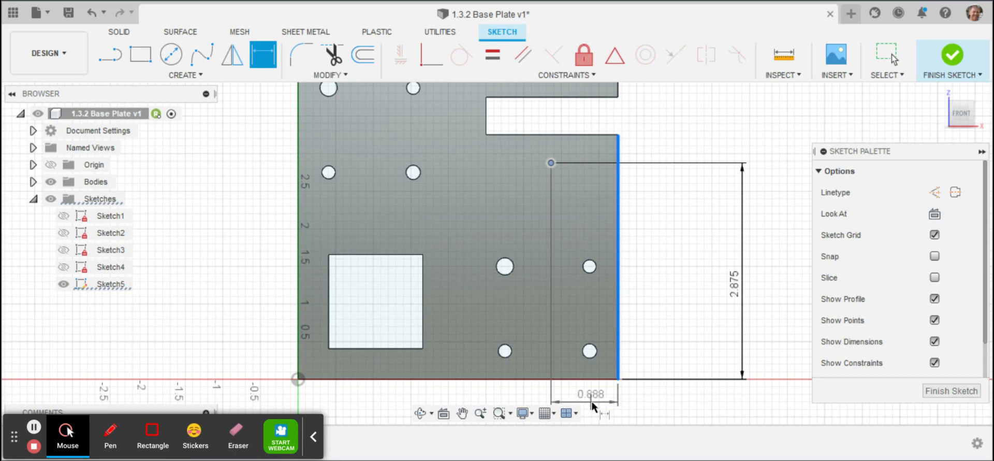
click(593, 405)
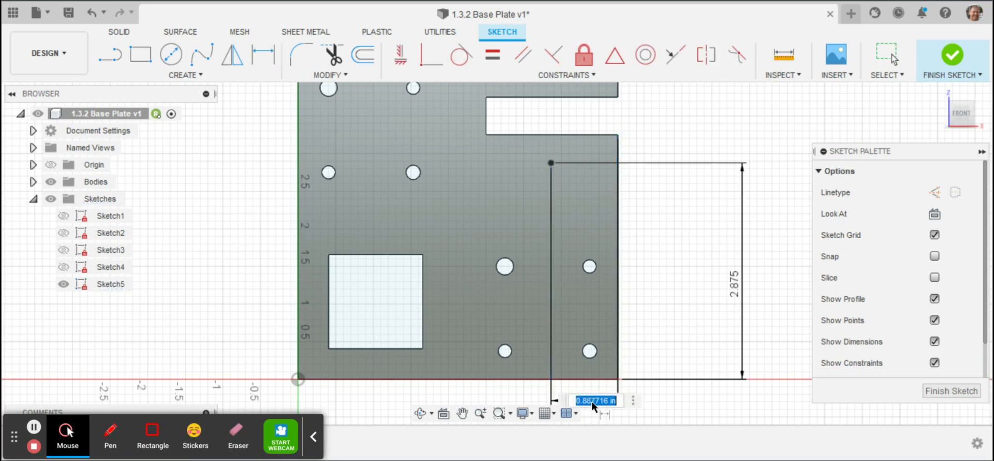
text(.875)
key(Return)
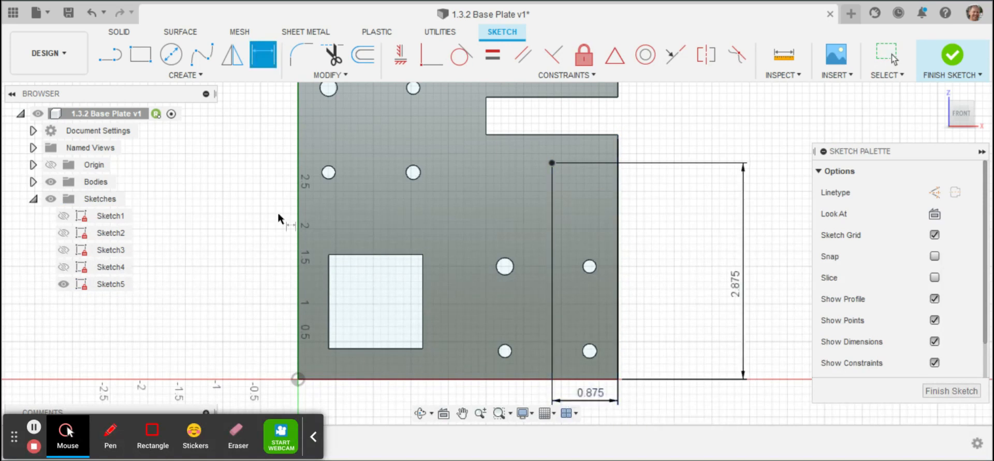
click(952, 55)
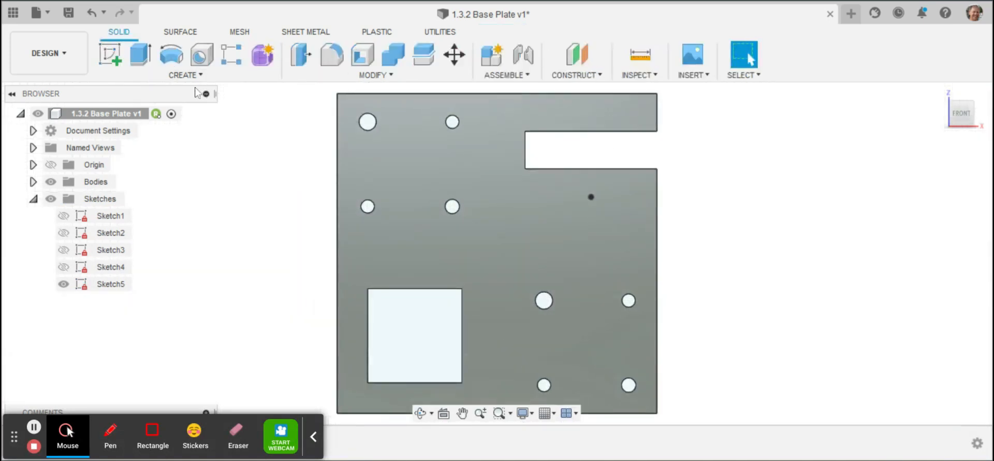
- Start a simple hole at the sketch point below the open slot, with its extents set to All
click(207, 61)
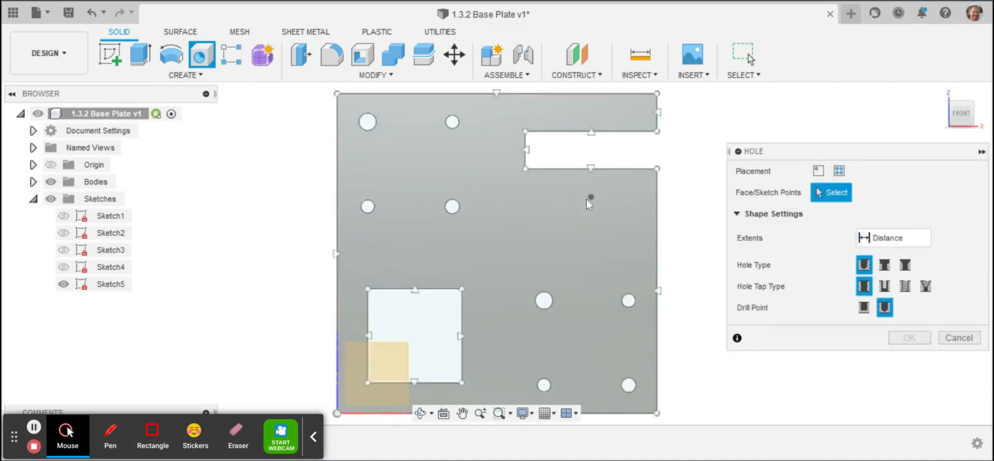
click(592, 197)
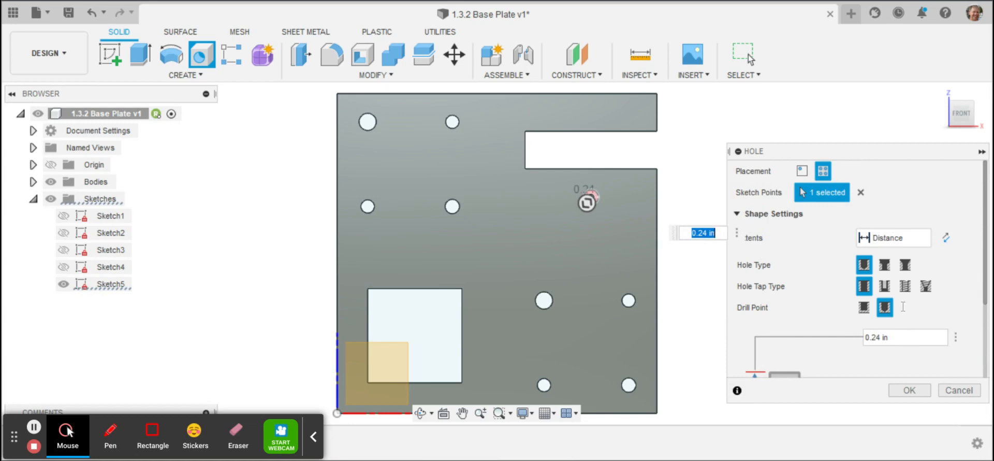
click(894, 238)
click(881, 287)
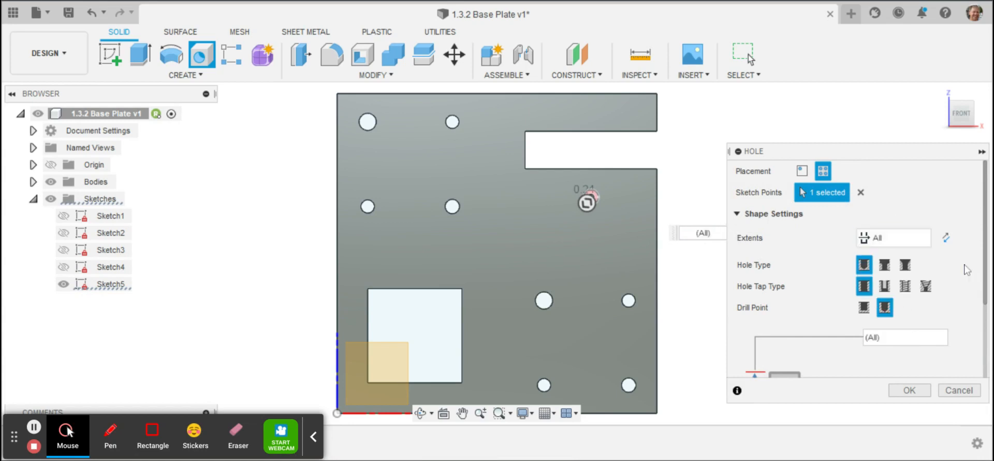
drag(984, 256, 986, 348)
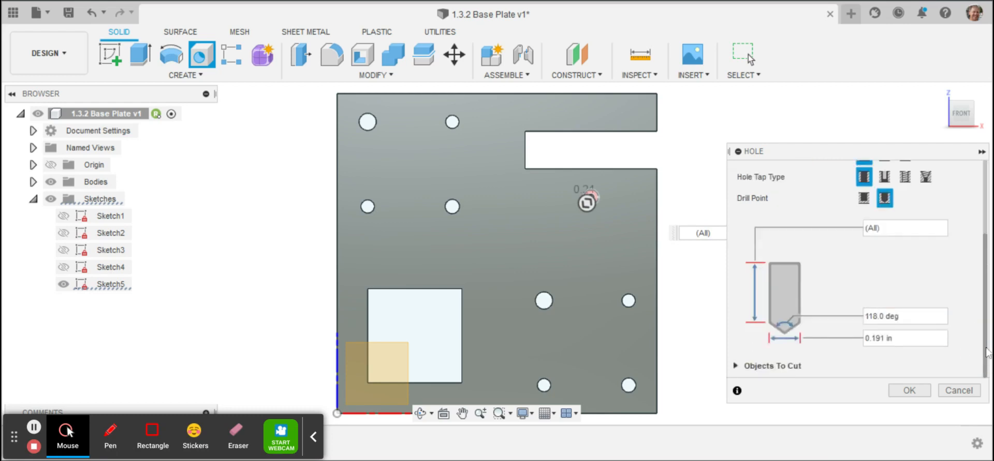
- Set the hole diameter to 0.2 in and create the through hole below the open slot
click(904, 337)
key(BackSpace)
key(BackSpace)
key(BackSpace)
key(BackSpace)
scroll(854, 269, up, 1)
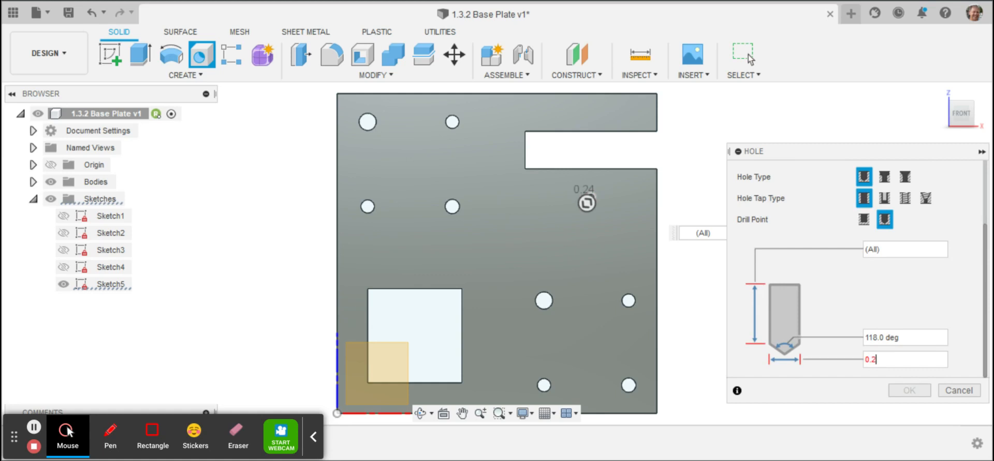
text(.2)
click(750, 59)
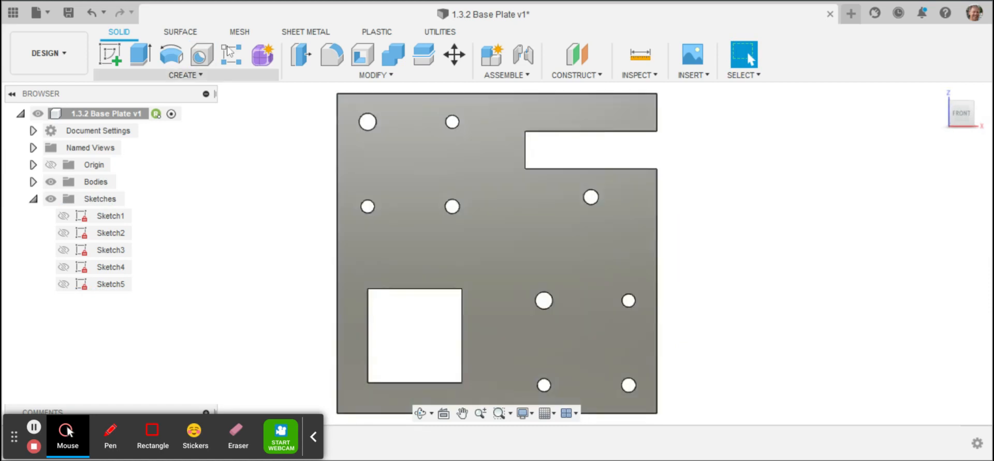
- Save the base plate design as a new version
click(69, 14)
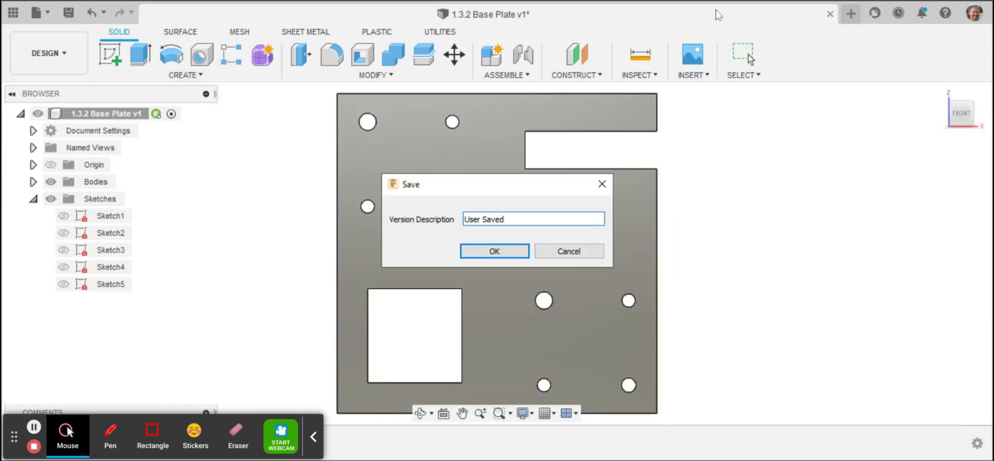